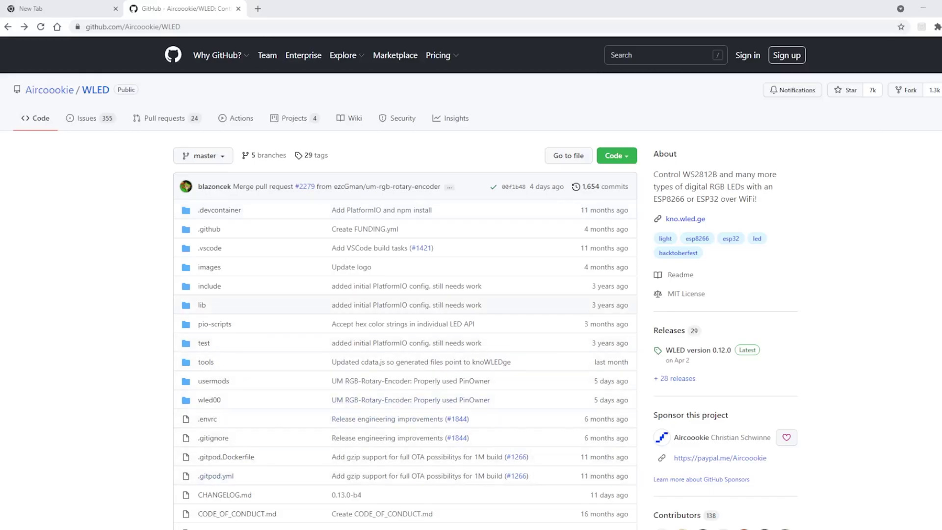
pyautogui.scroll(-3, 456, 322)
pyautogui.scroll(-12, 471, 283)
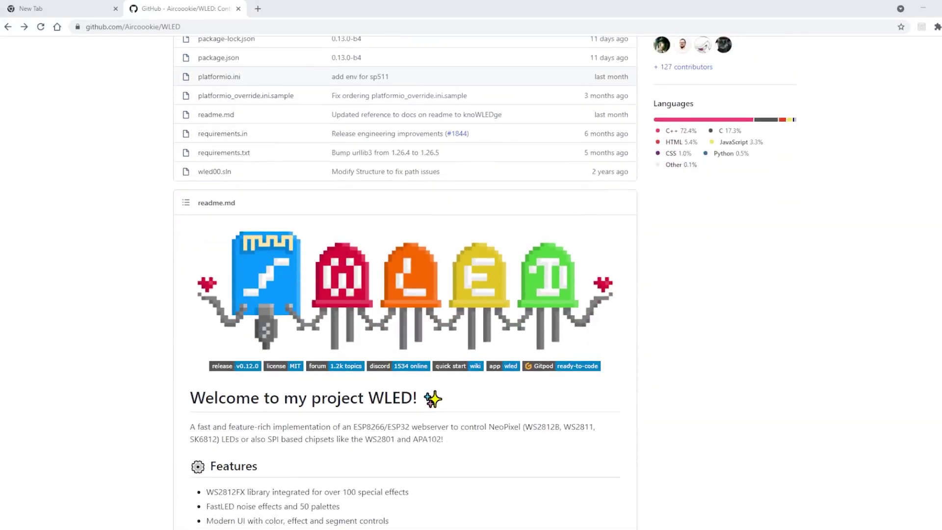
pyautogui.scroll(-2, 405, 300)
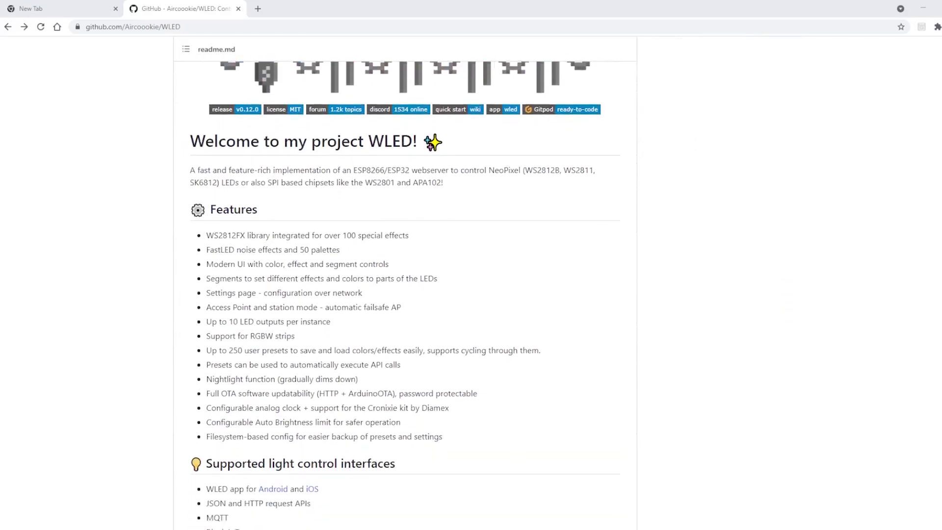
pyautogui.scroll(-2, 405, 299)
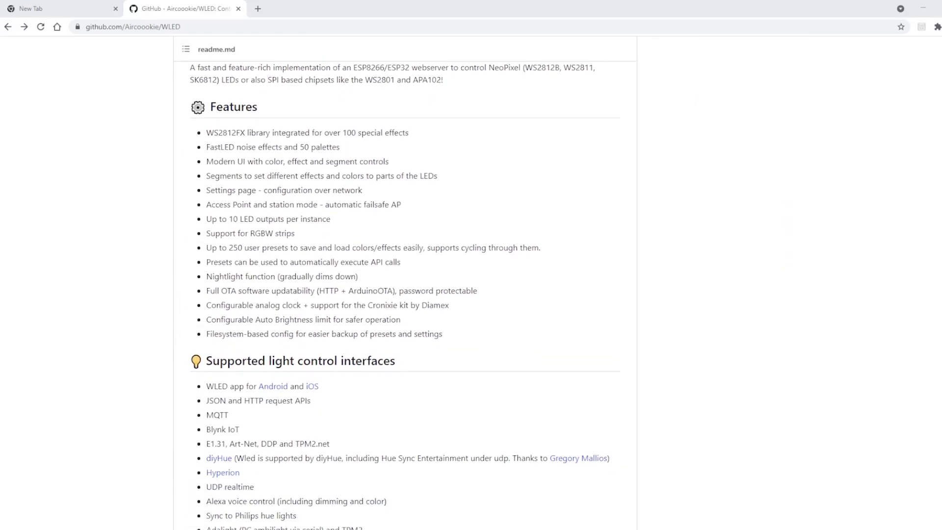
pyautogui.scroll(-2, 405, 299)
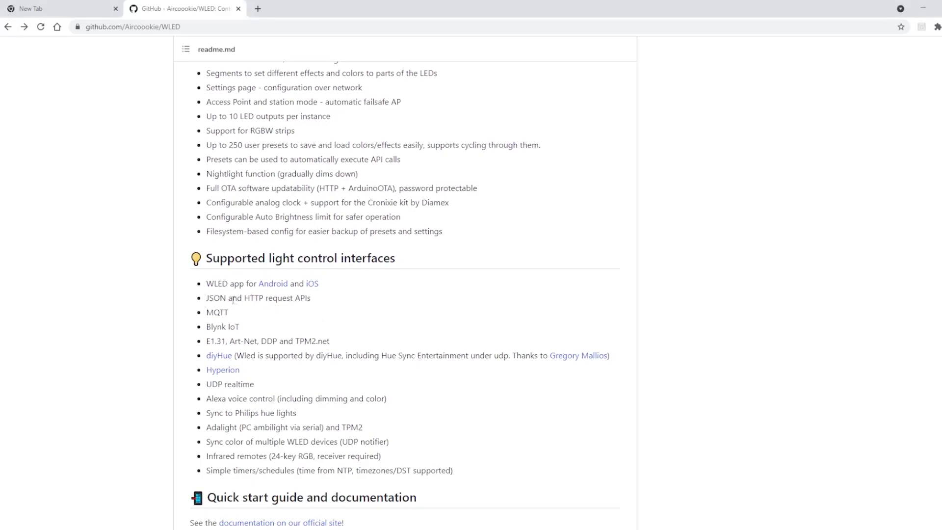
pyautogui.scroll(-6, 314, 314)
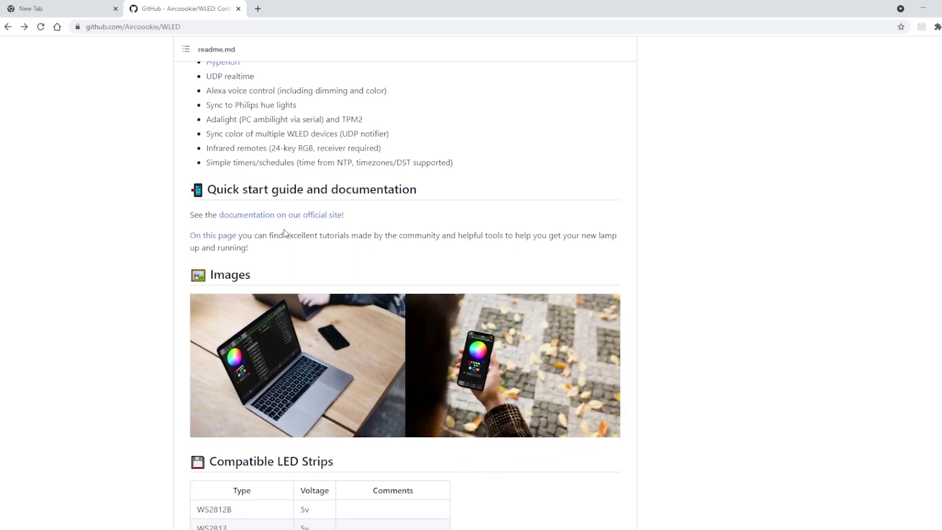
pyautogui.scroll(-2, 310, 299)
pyautogui.scroll(-3, 309, 311)
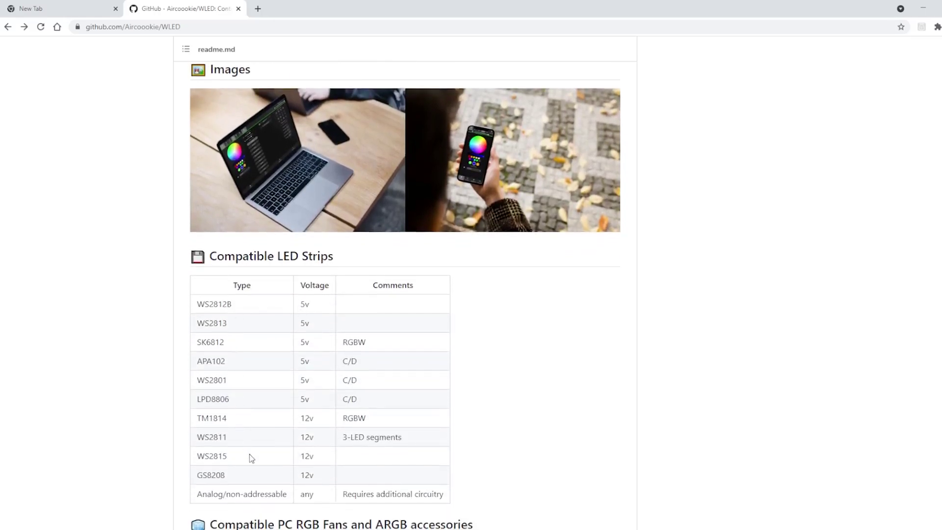
pyautogui.scroll(-8, 249, 454)
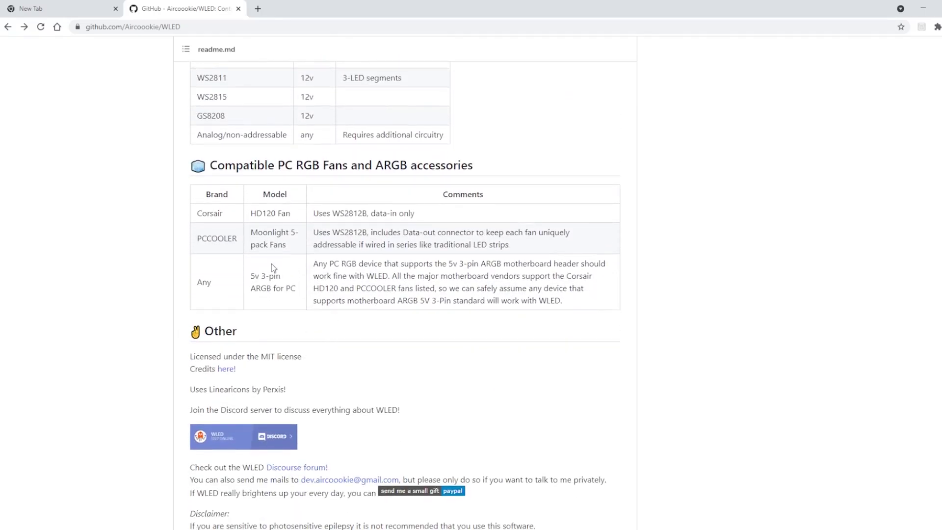
pyautogui.scroll(-3, 295, 275)
pyautogui.scroll(1, 314, 299)
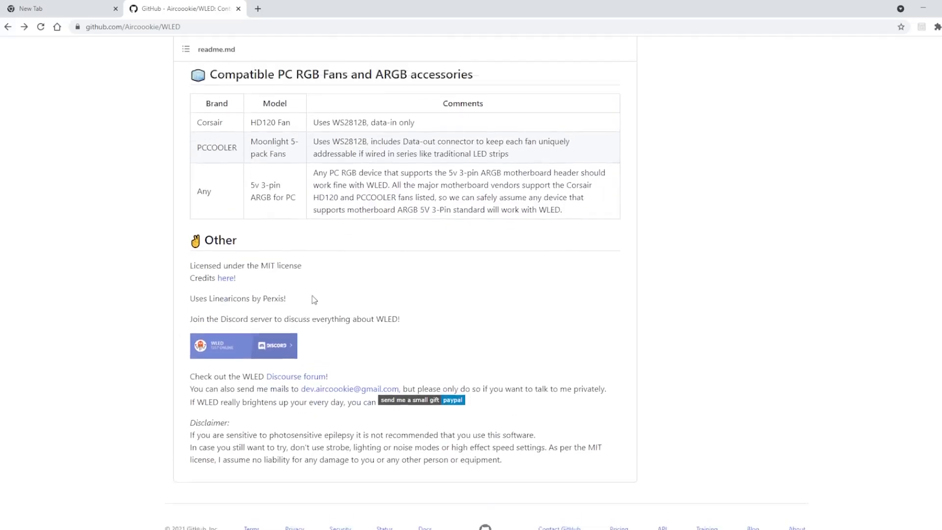
pyautogui.scroll(20, 314, 299)
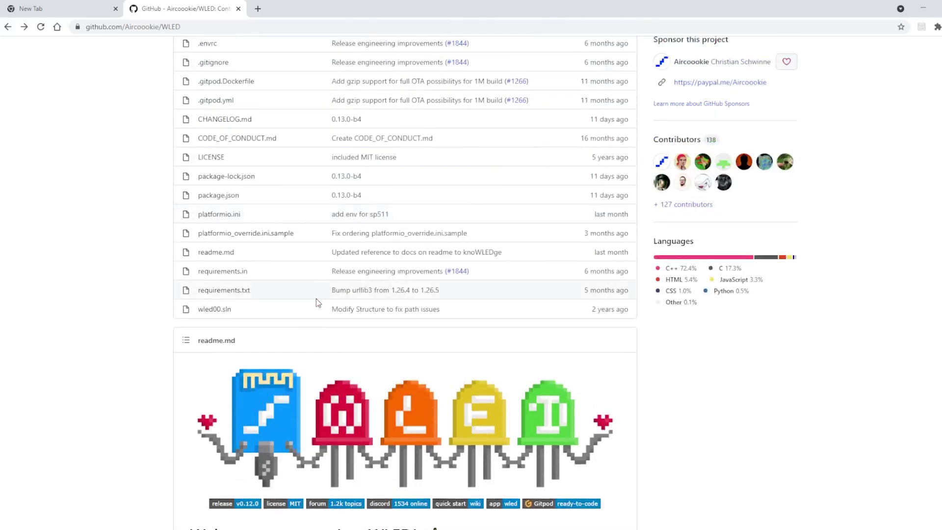
pyautogui.scroll(8, 316, 298)
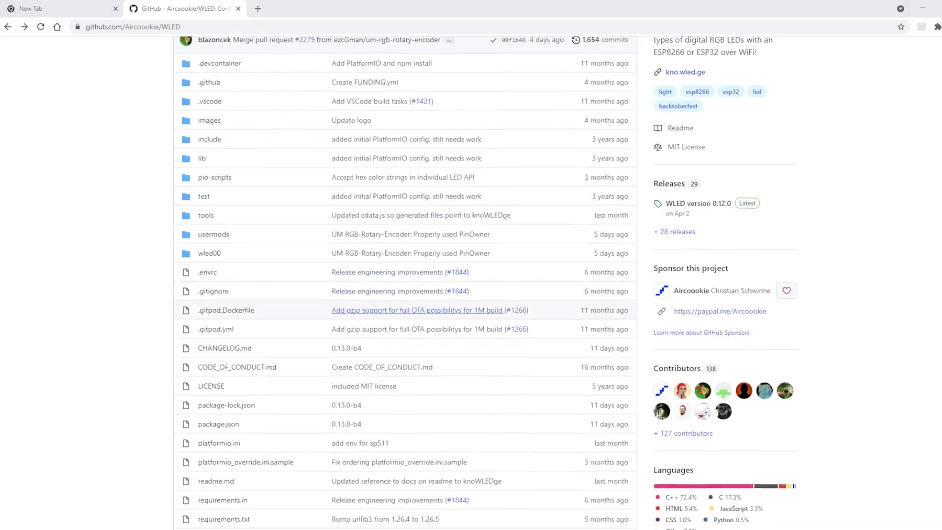
pyautogui.scroll(-8, 405, 284)
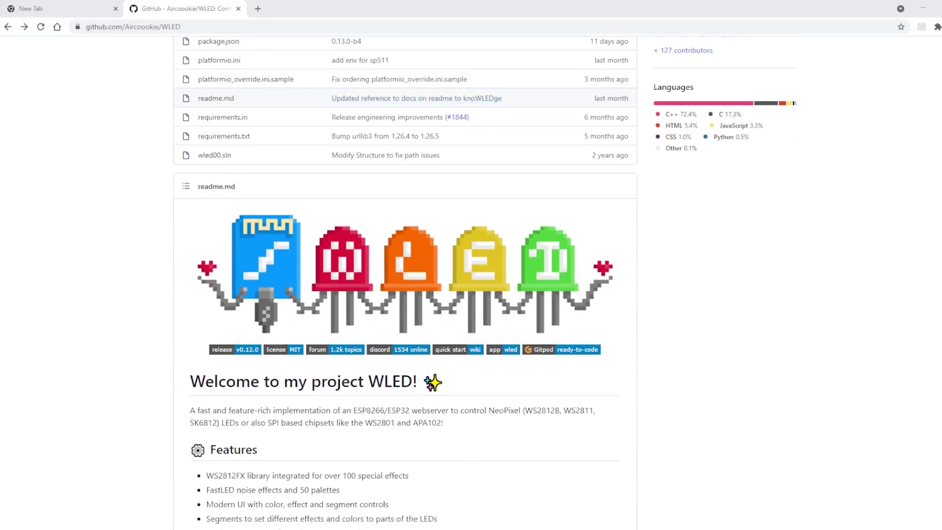
# Open the WLED Releases page from the release badge in the readme.
pyautogui.click(236, 350)
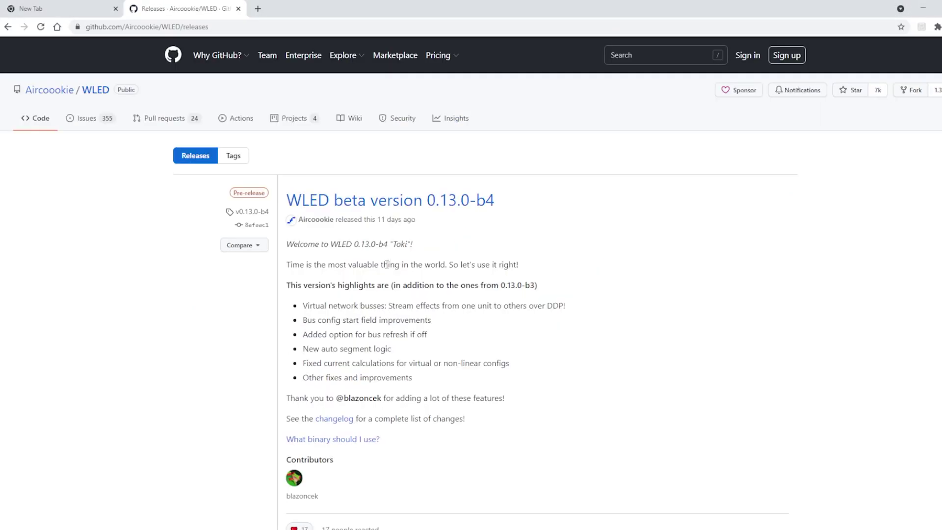
pyautogui.click(8, 27)
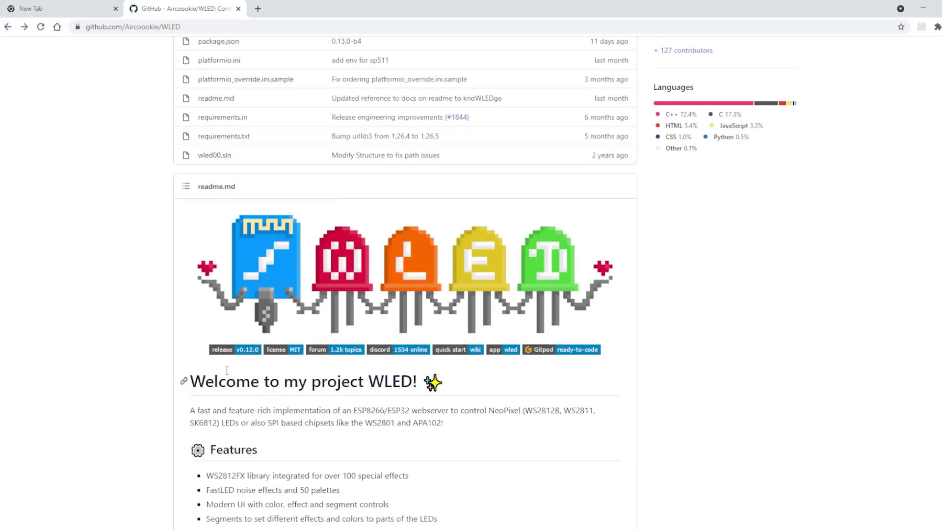
pyautogui.click(248, 350)
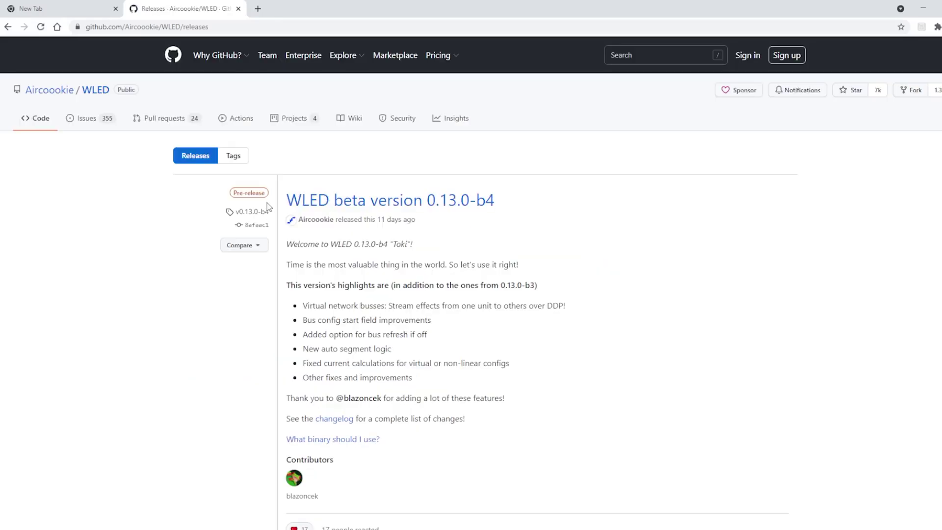
# Scroll down to the nine downloadable assets of WLED version 0.12.0.
pyautogui.scroll(-3, 608, 293)
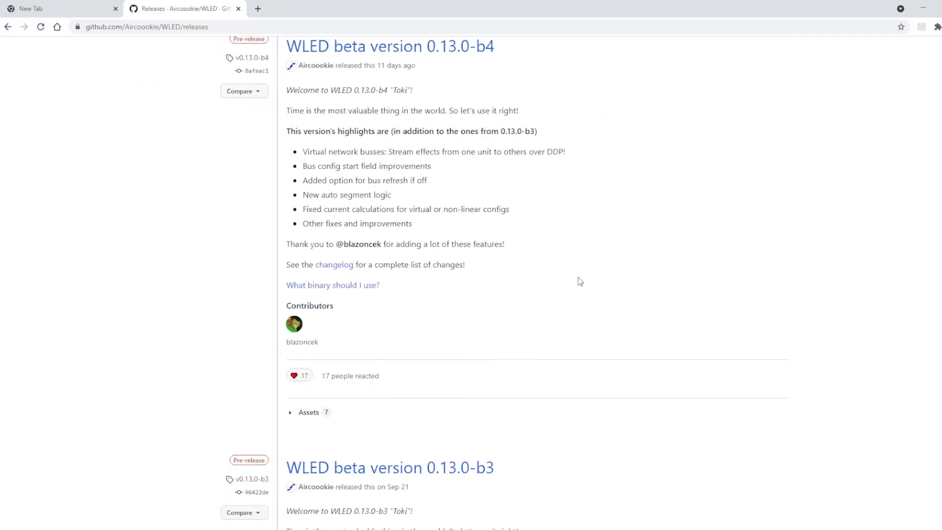
pyautogui.scroll(-4, 441, 268)
pyautogui.scroll(-9, 503, 294)
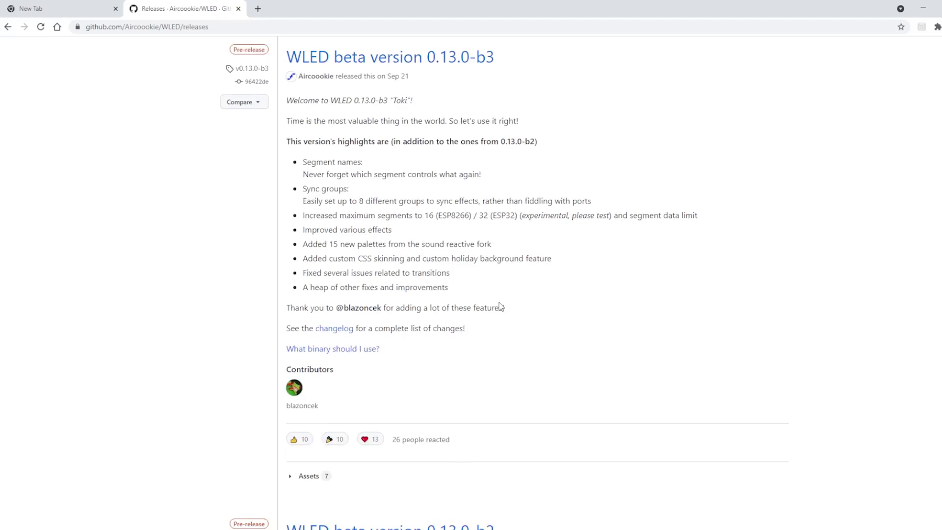
pyautogui.scroll(-9, 479, 285)
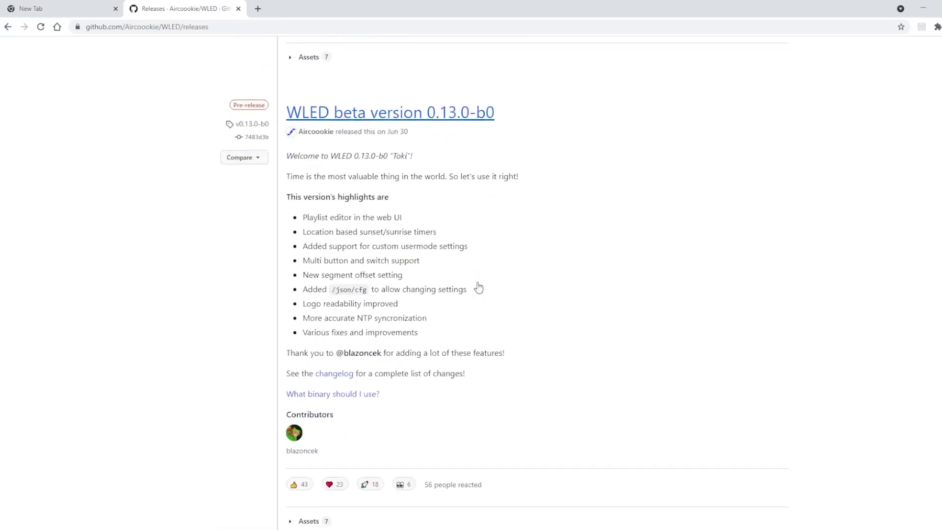
pyautogui.scroll(-8, 442, 203)
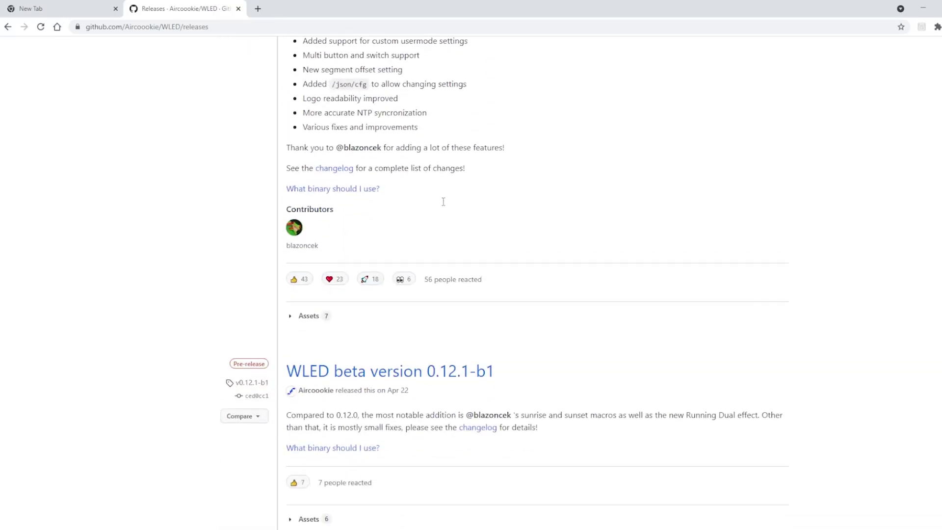
pyautogui.scroll(-4, 443, 202)
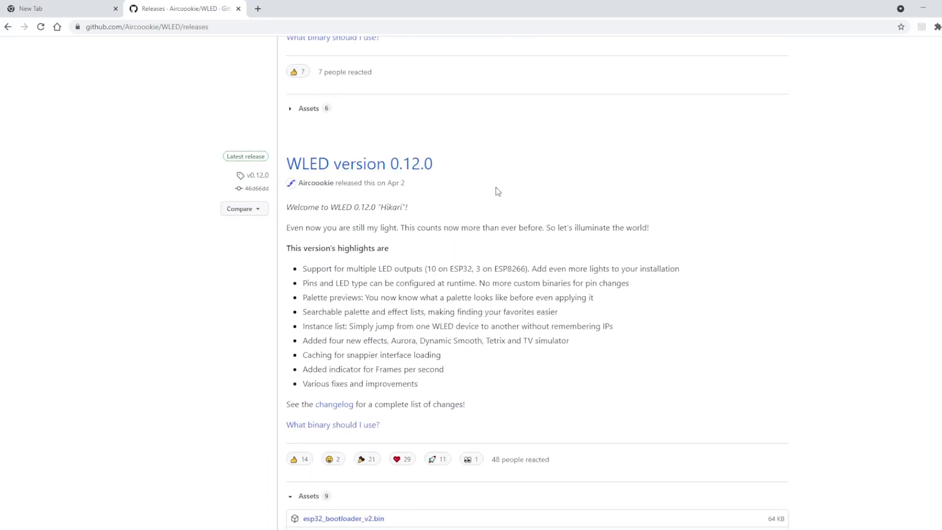
pyautogui.scroll(5, 498, 191)
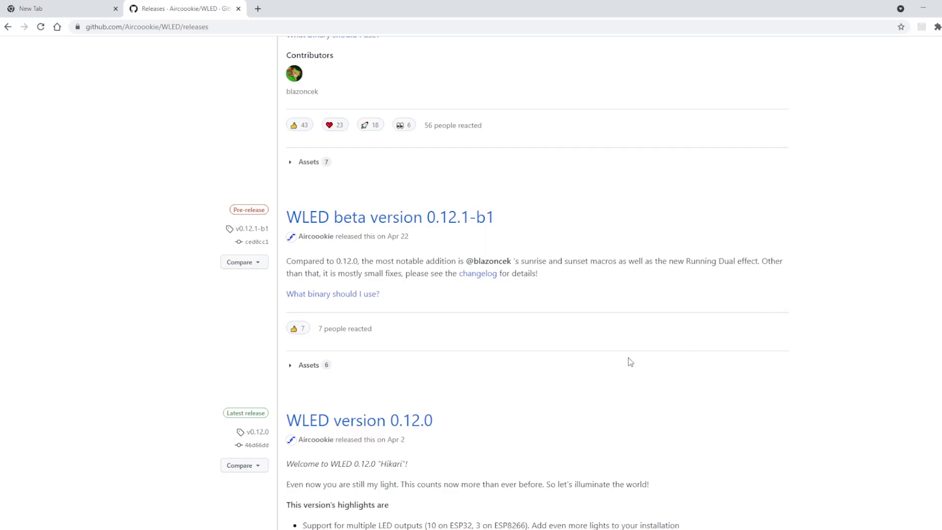
pyautogui.scroll(-4, 630, 363)
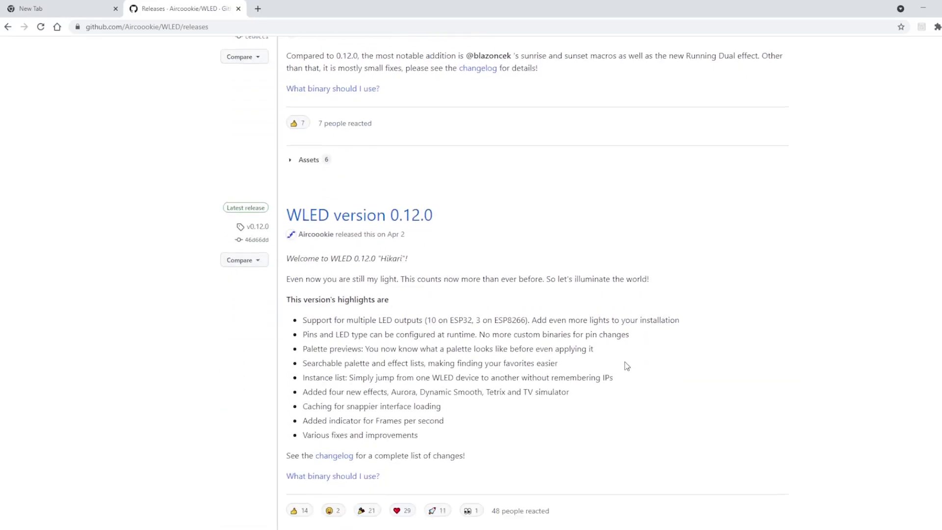
pyautogui.scroll(-2, 626, 365)
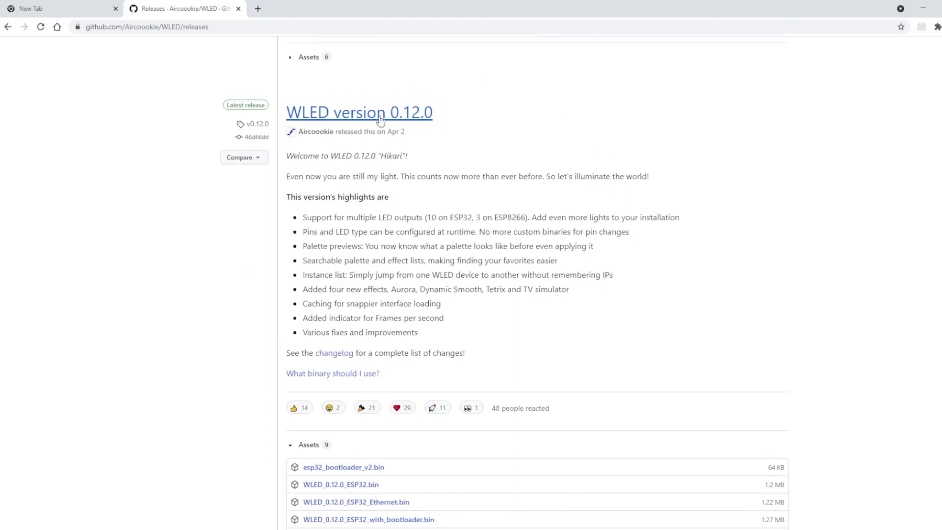
pyautogui.scroll(-4, 535, 374)
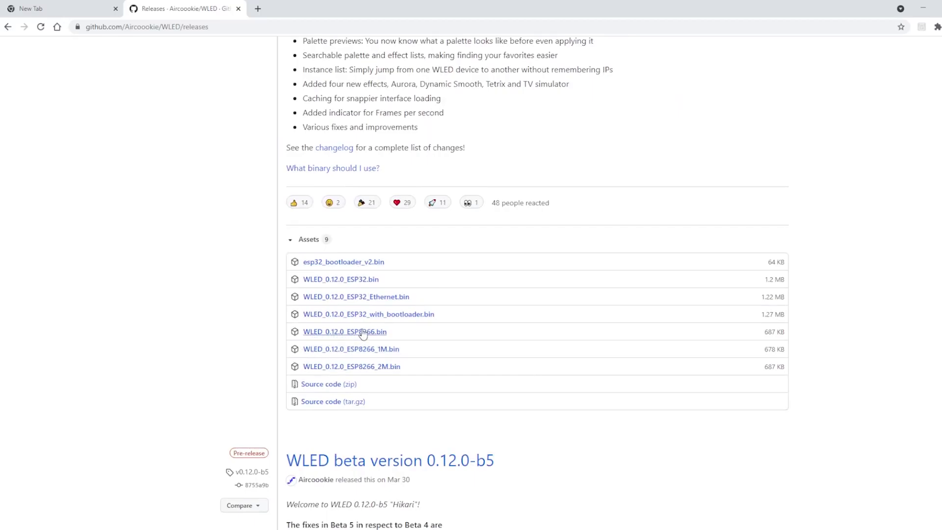
# Download WLED_0.12.0_ESP8266.bin and NodeMCU-PyFlasher.exe from their GitHub releases.
pyautogui.click(363, 335)
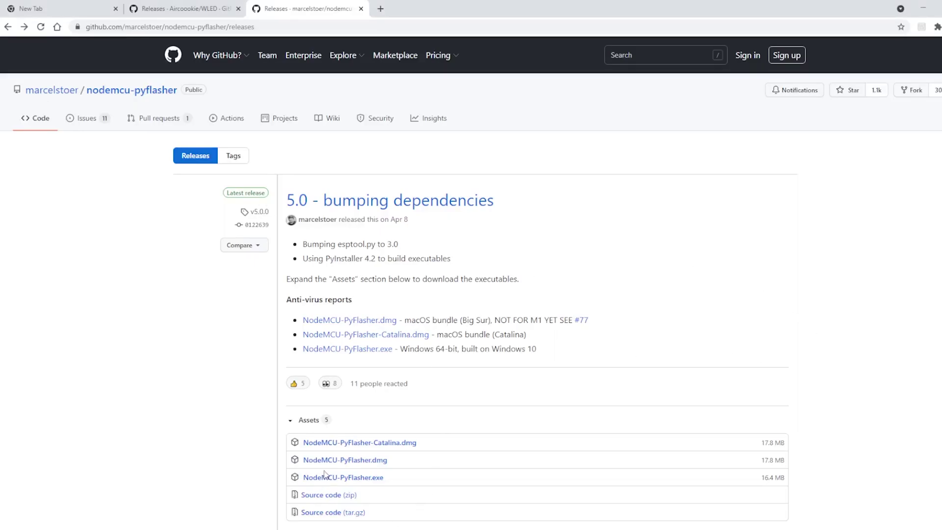
pyautogui.click(363, 480)
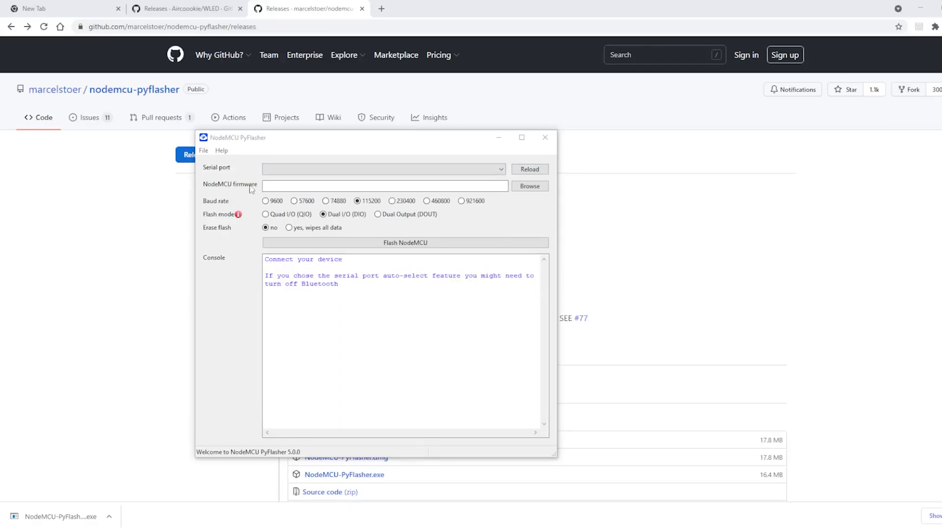
# Load WLED_0.12.0_ESP8266.bin as the firmware file in the flasher.
pyautogui.click(530, 186)
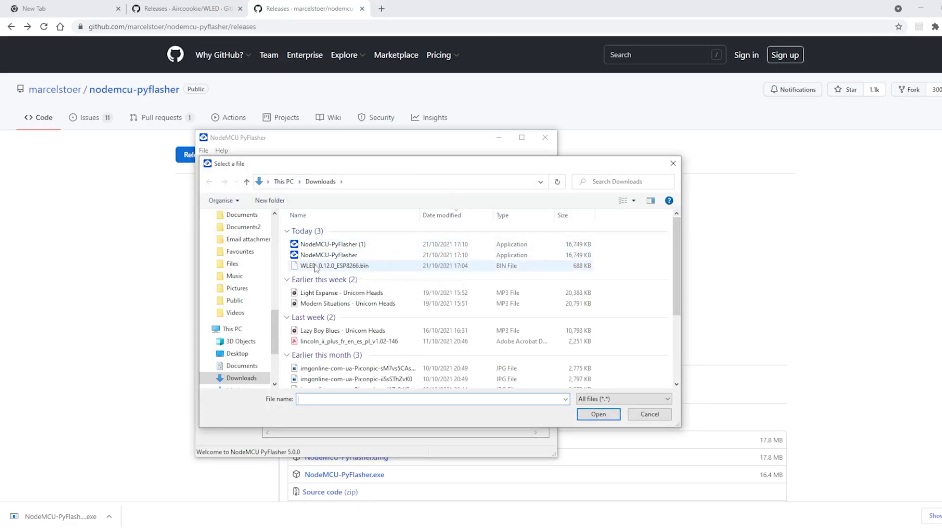
pyautogui.click(316, 267)
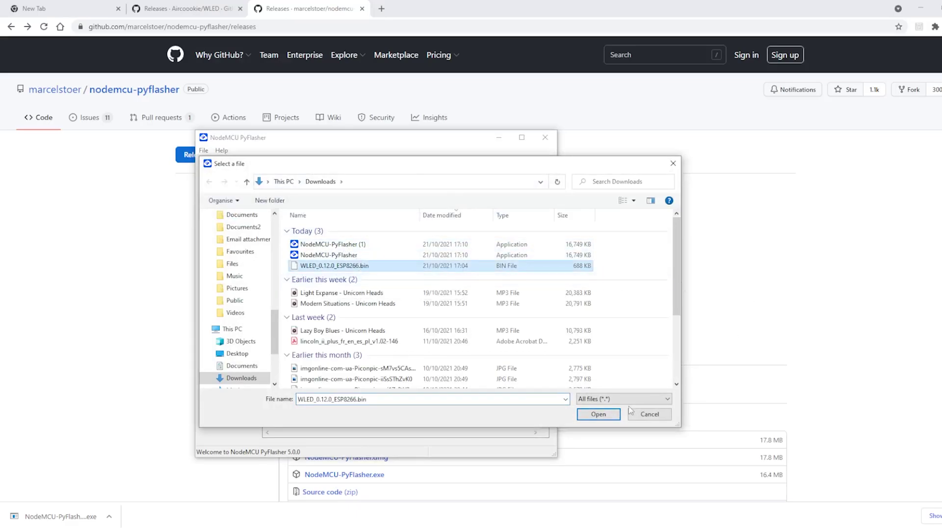
pyautogui.click(600, 414)
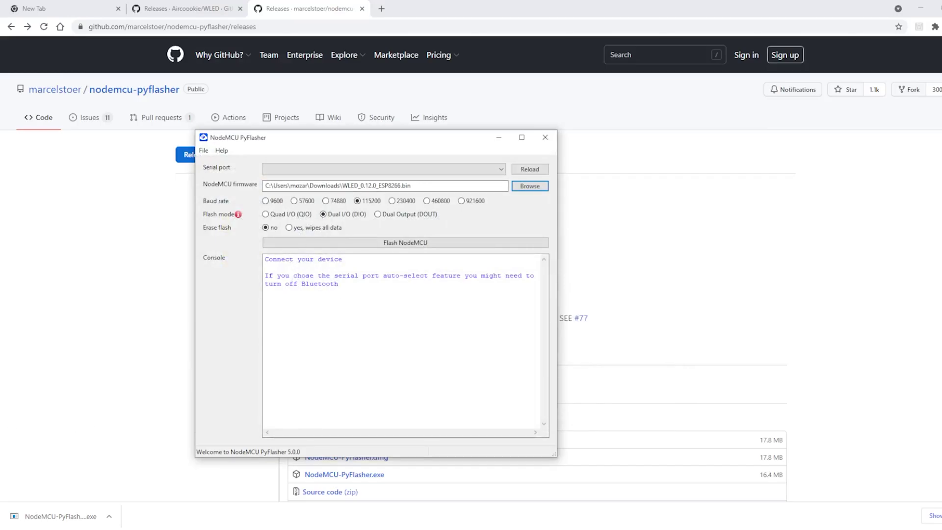
# Pick COM3 as the serial port, enable full flash erase, and start flashing.
pyautogui.moveTo(238, 214)
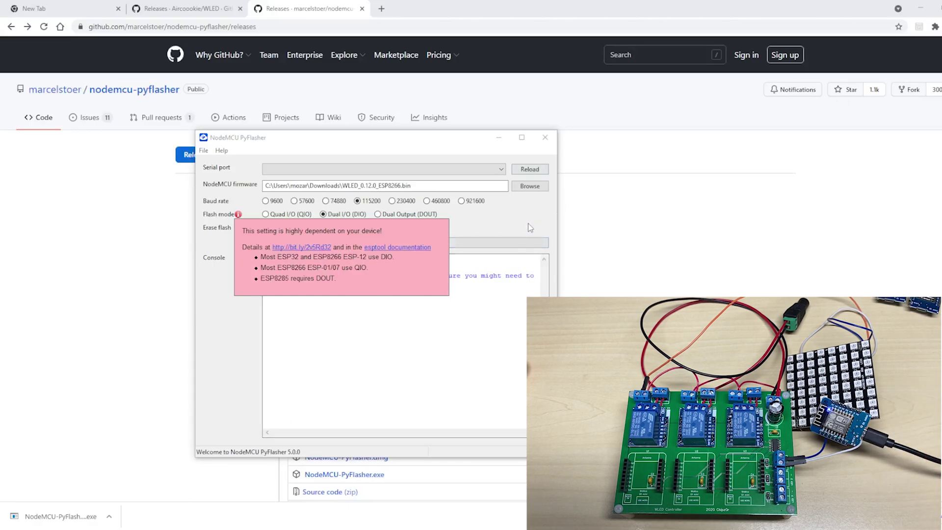
pyautogui.click(501, 169)
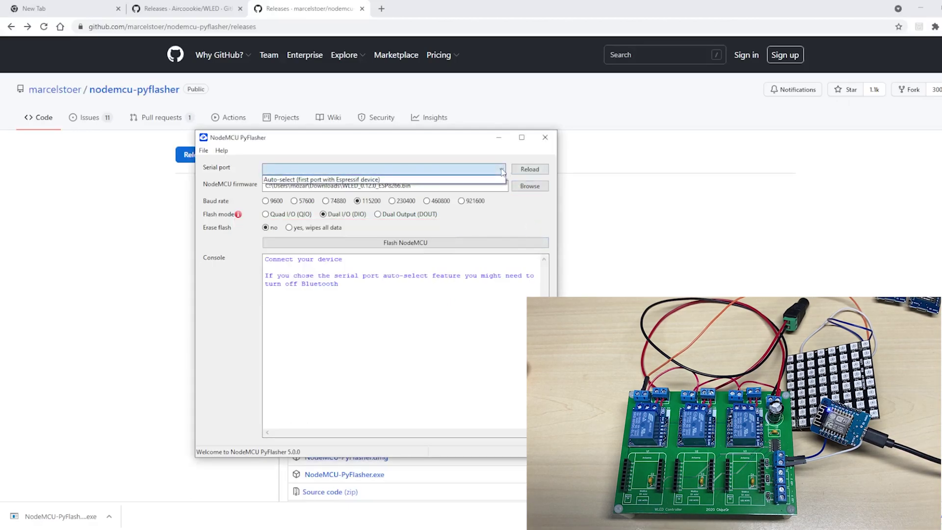
pyautogui.click(502, 171)
pyautogui.click(527, 169)
pyautogui.click(502, 170)
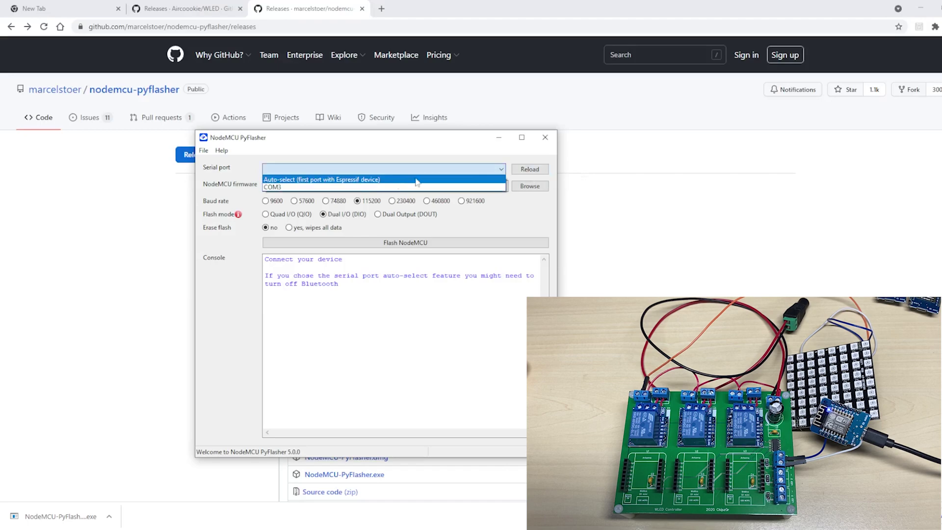
pyautogui.click(344, 187)
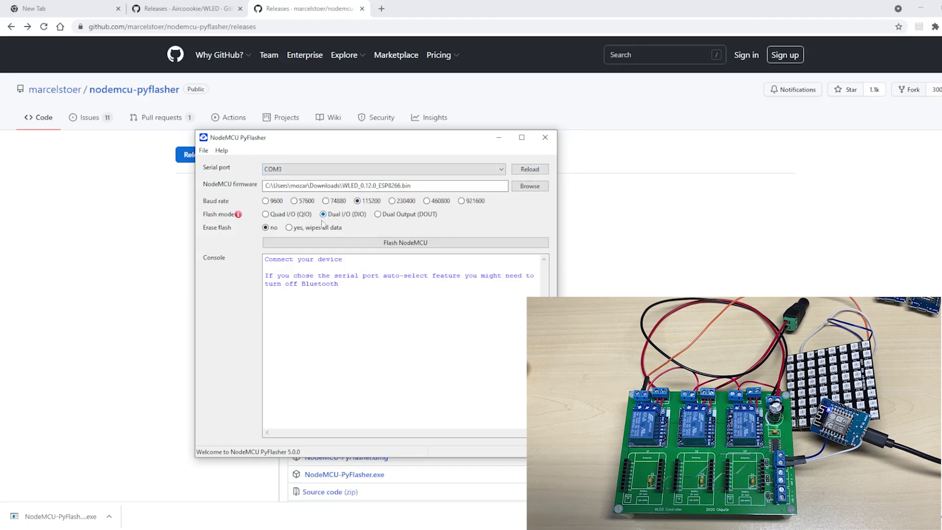
pyautogui.click(294, 229)
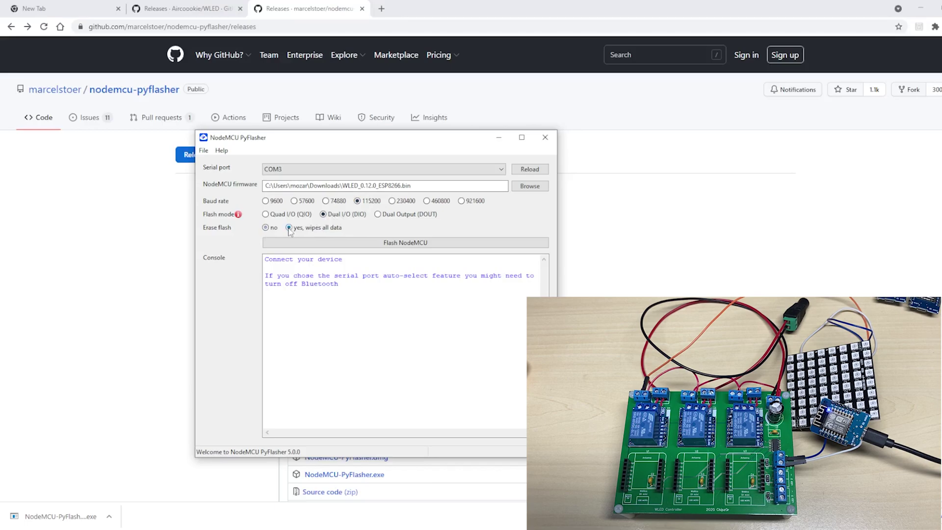
pyautogui.click(392, 244)
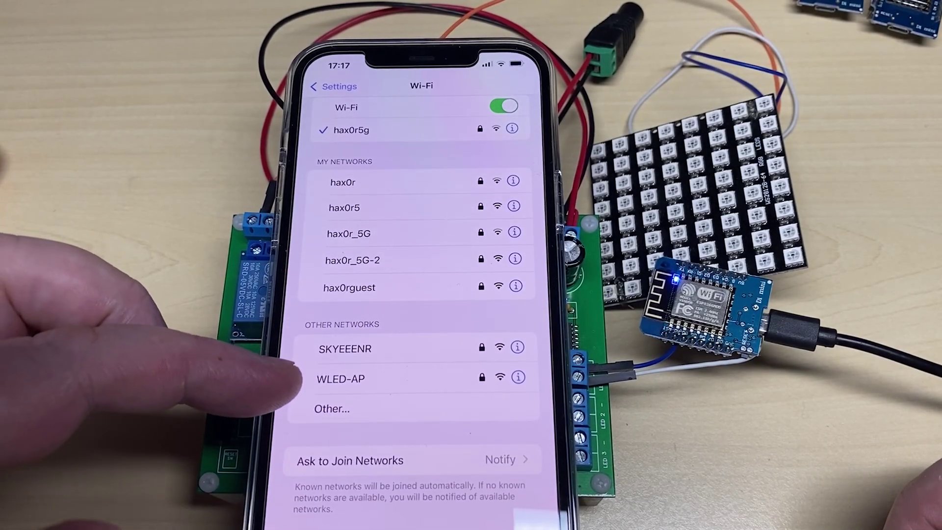
# Join the WLED-AP network using the default WLED password.
pyautogui.click(338, 378)
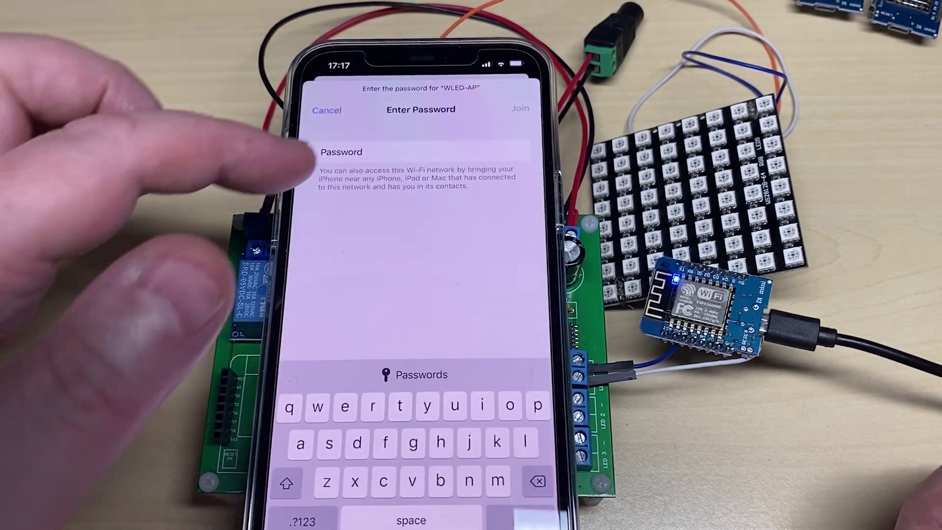
pyautogui.write('w')
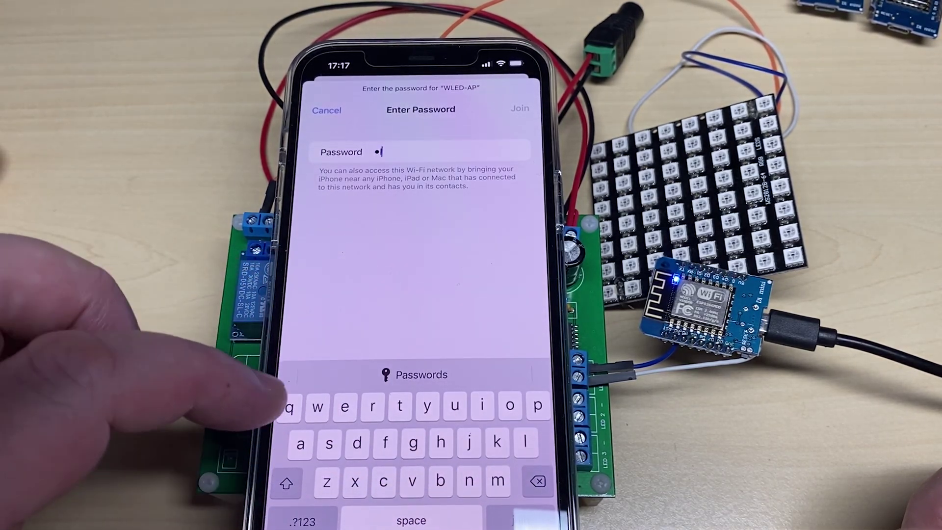
pyautogui.write('led')
pyautogui.click(302, 521)
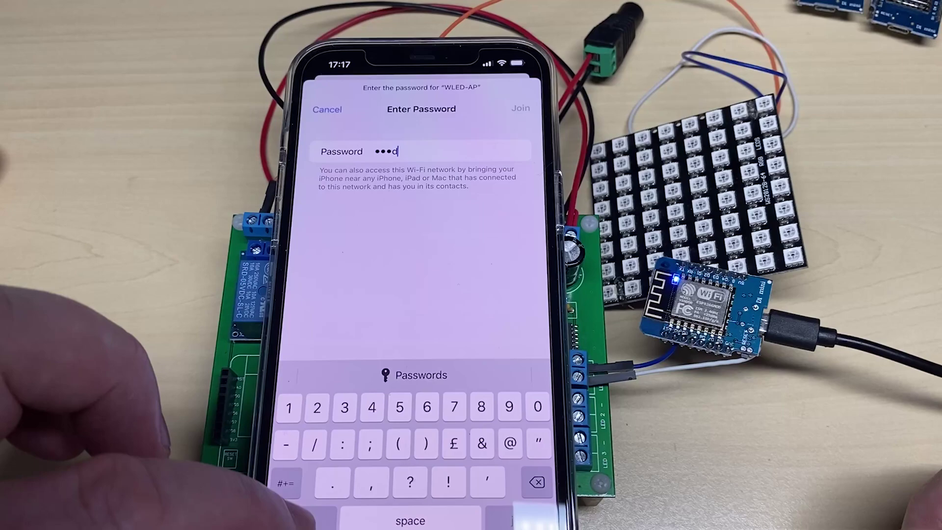
pyautogui.write('1234')
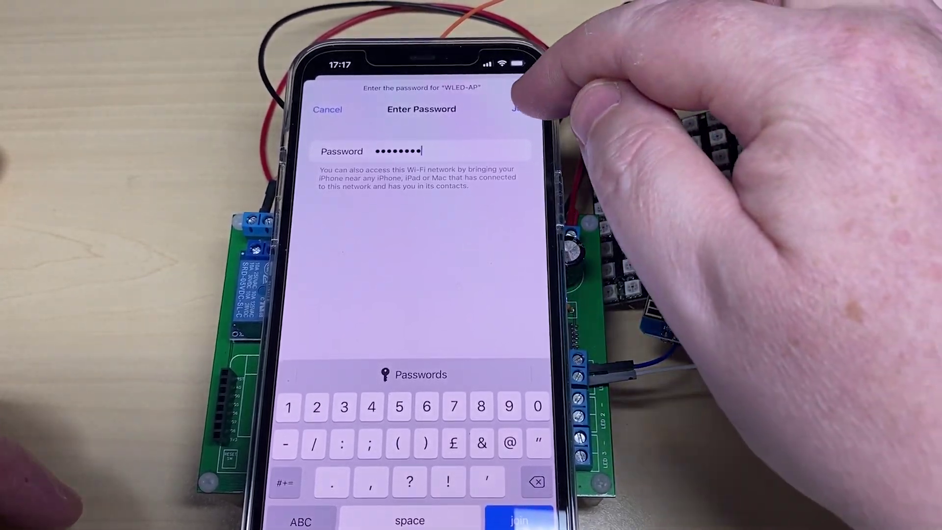
pyautogui.click(520, 109)
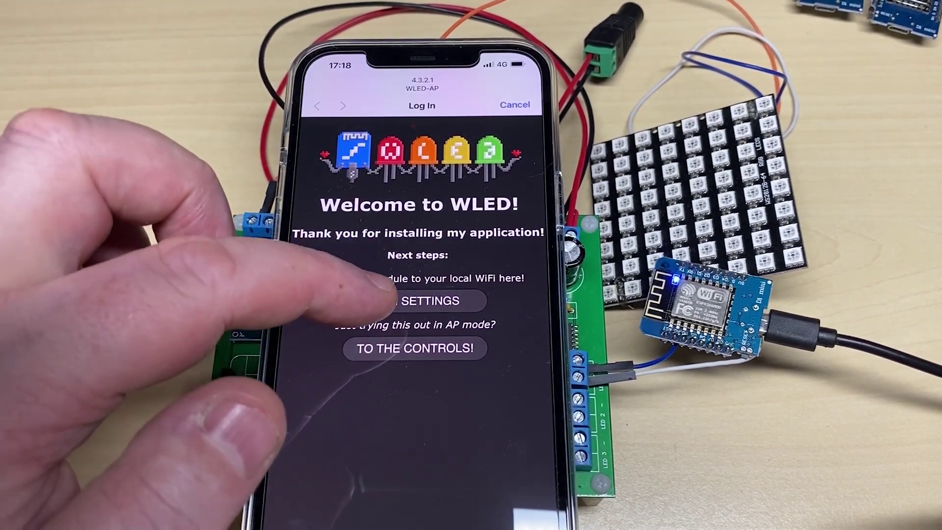
# On the WiFi Settings page, enter hax0r as the network name.
pyautogui.click(397, 301)
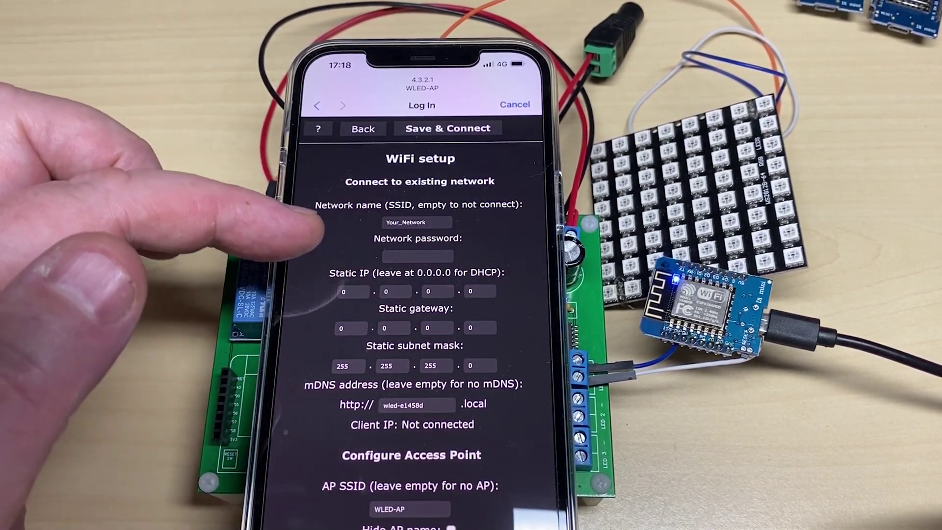
pyautogui.click(417, 222)
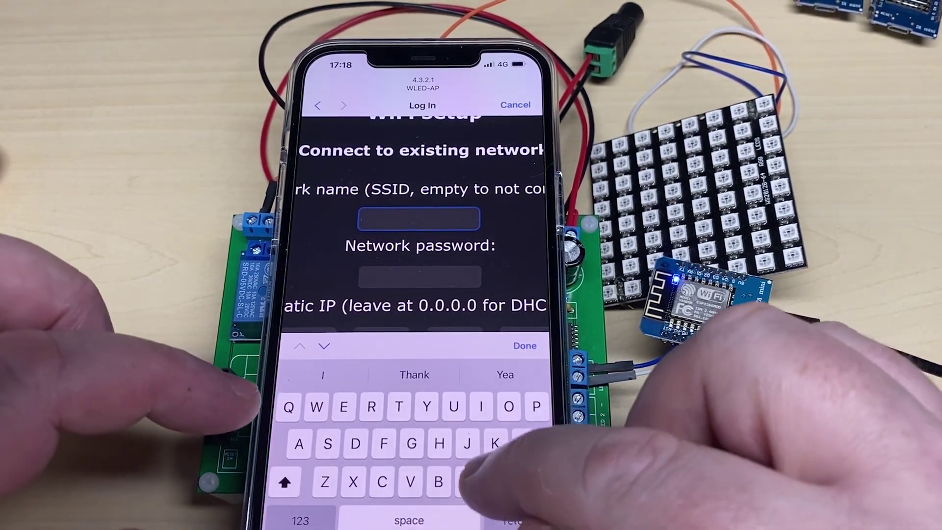
pyautogui.click(284, 481)
pyautogui.write('hax')
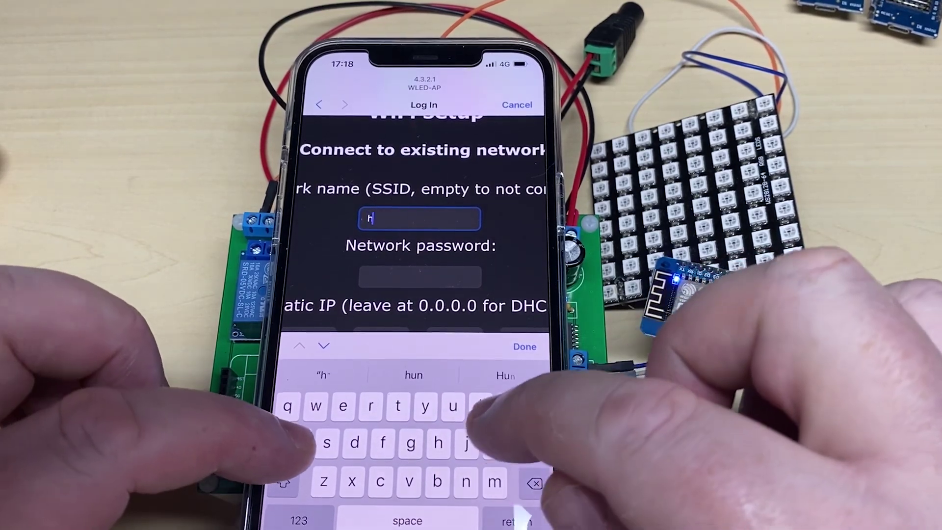
pyautogui.click(299, 520)
pyautogui.write('0')
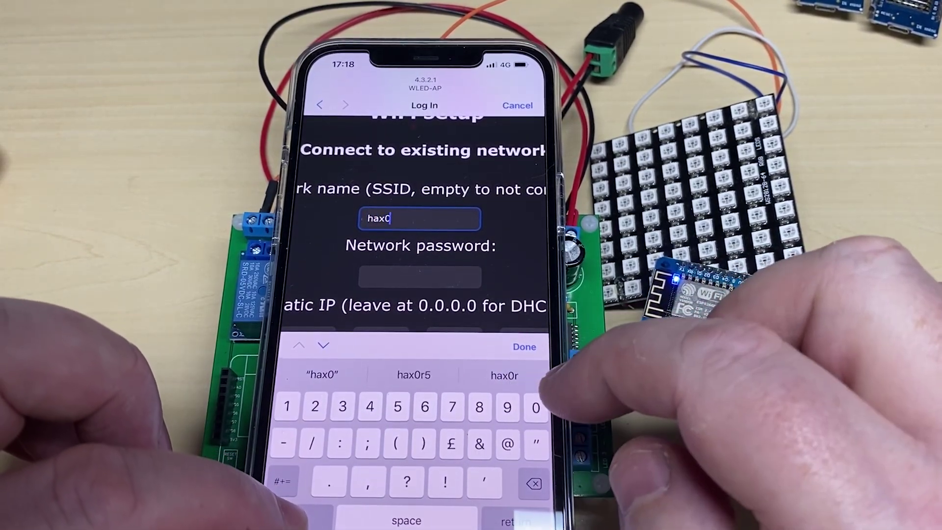
pyautogui.click(299, 520)
pyautogui.write('r')
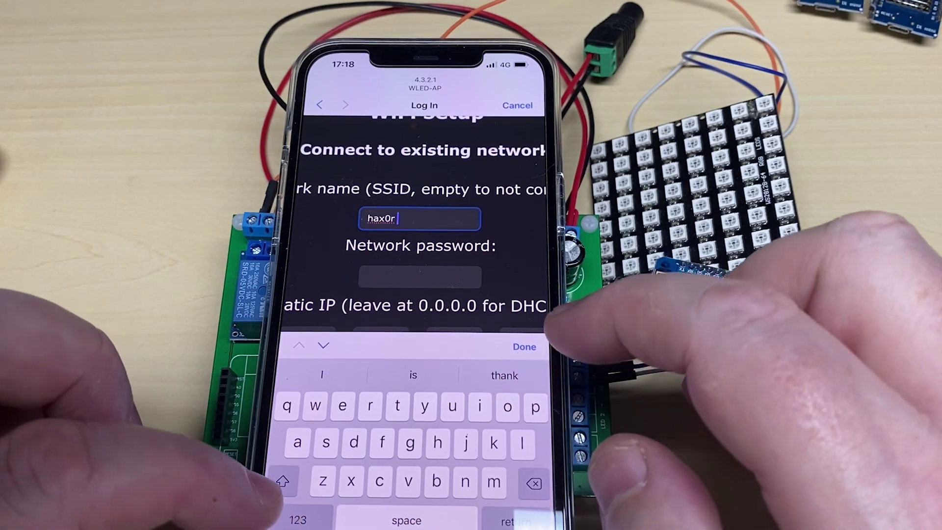
pyautogui.click(420, 276)
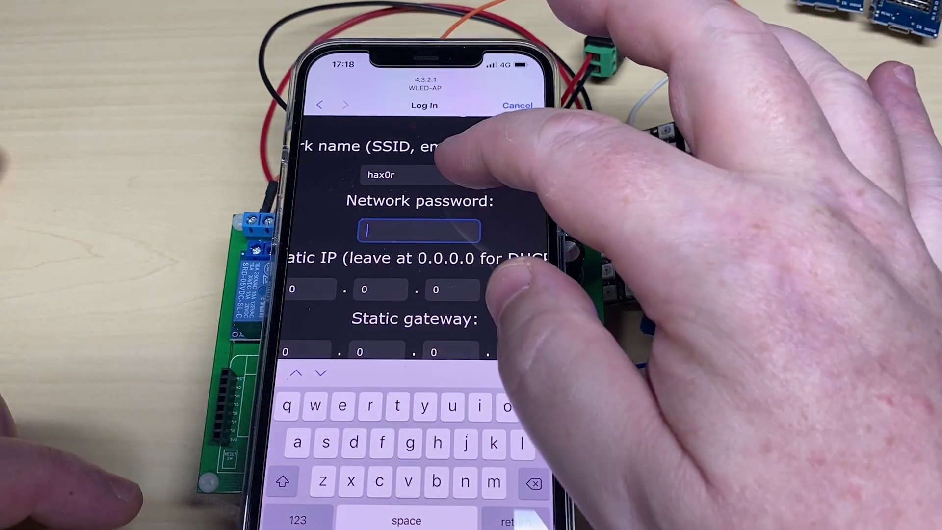
pyautogui.click(419, 174)
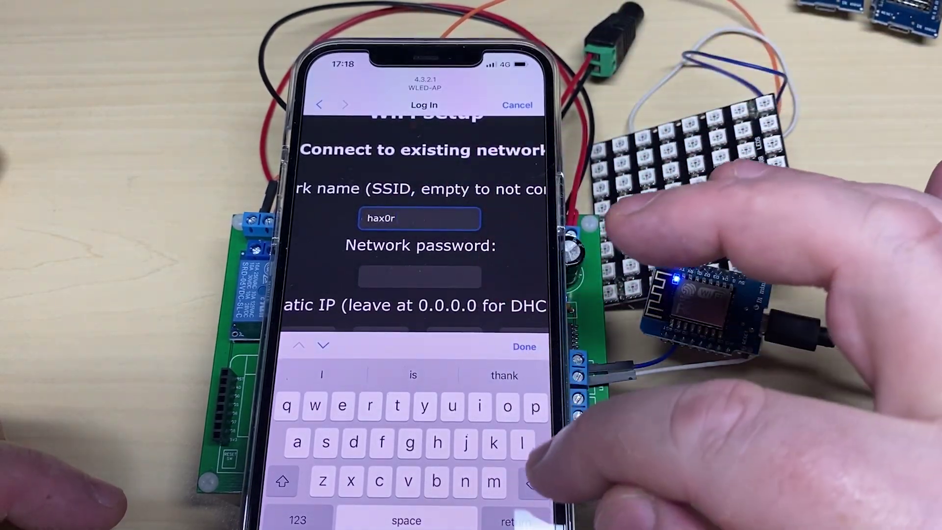
pyautogui.press('BackSpace')
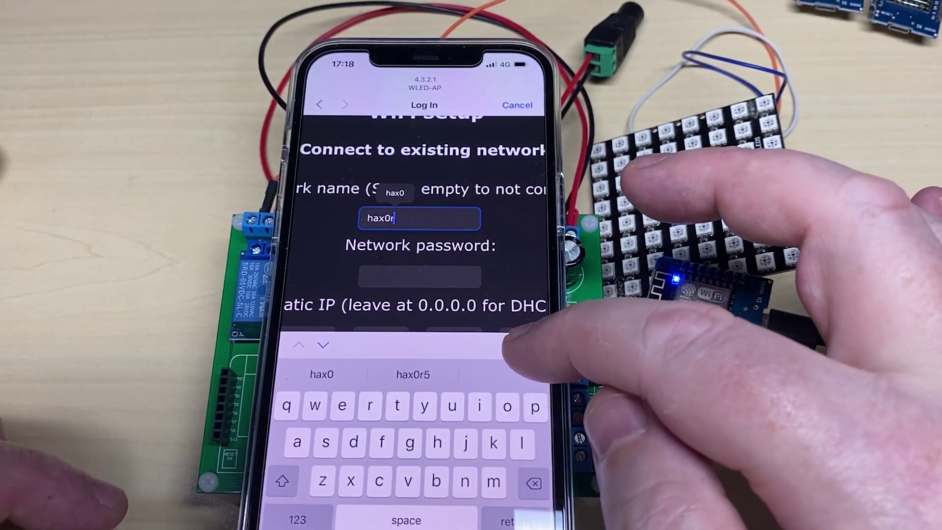
pyautogui.click(523, 345)
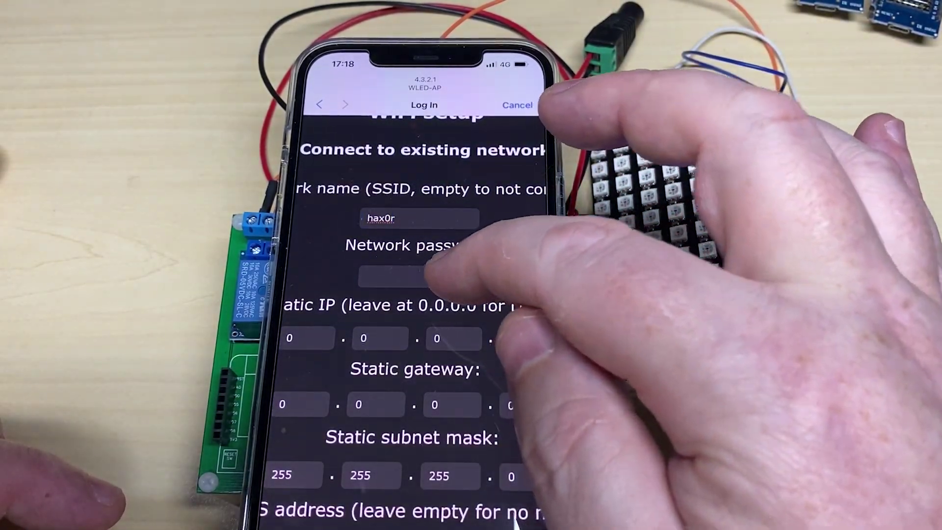
# Fill in the home network password and save the Wi-Fi settings.
pyautogui.click(419, 275)
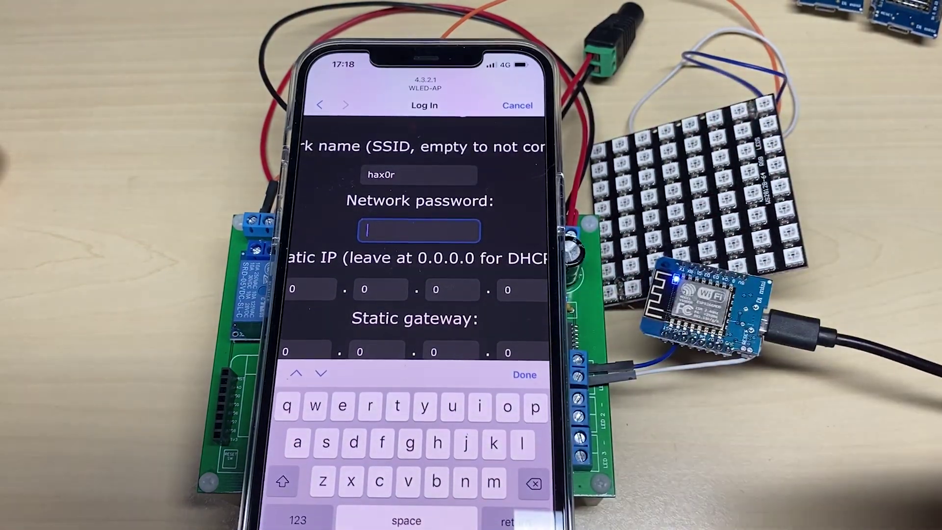
pyautogui.click(524, 374)
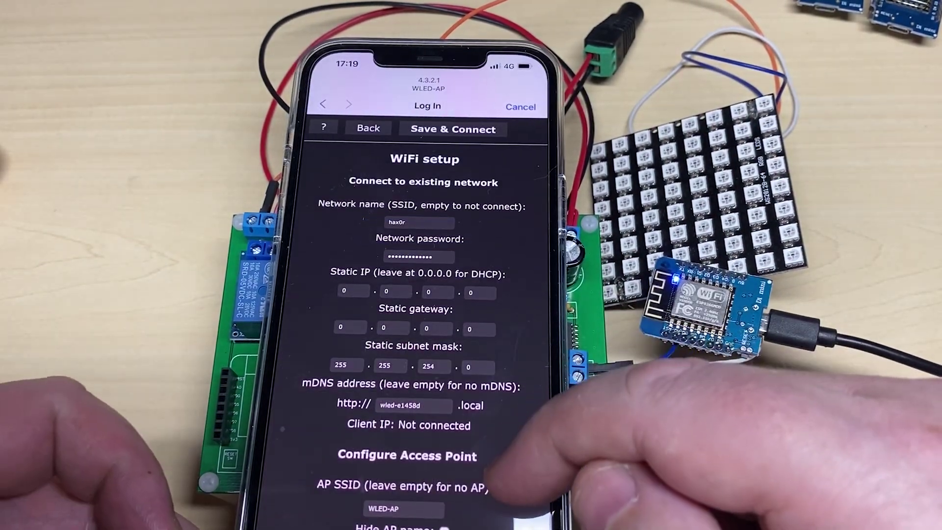
pyautogui.scroll(-5, 490, 344)
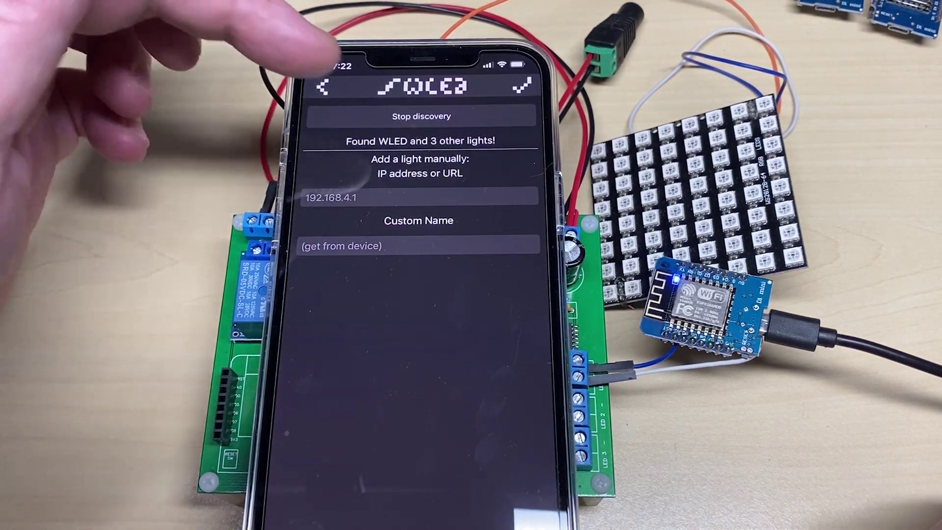
# Stop light discovery and return to the lights list showing WLED at 192.168.3.198.
pyautogui.click(348, 117)
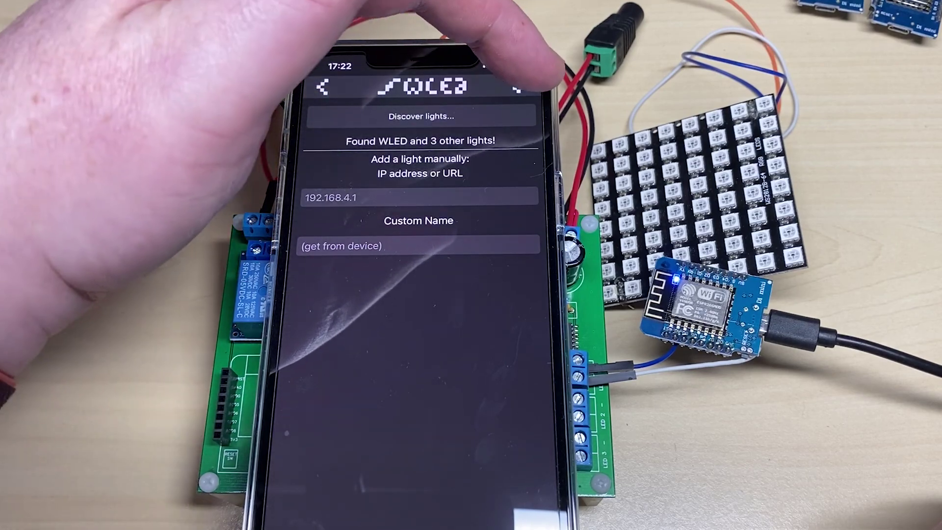
pyautogui.click(520, 88)
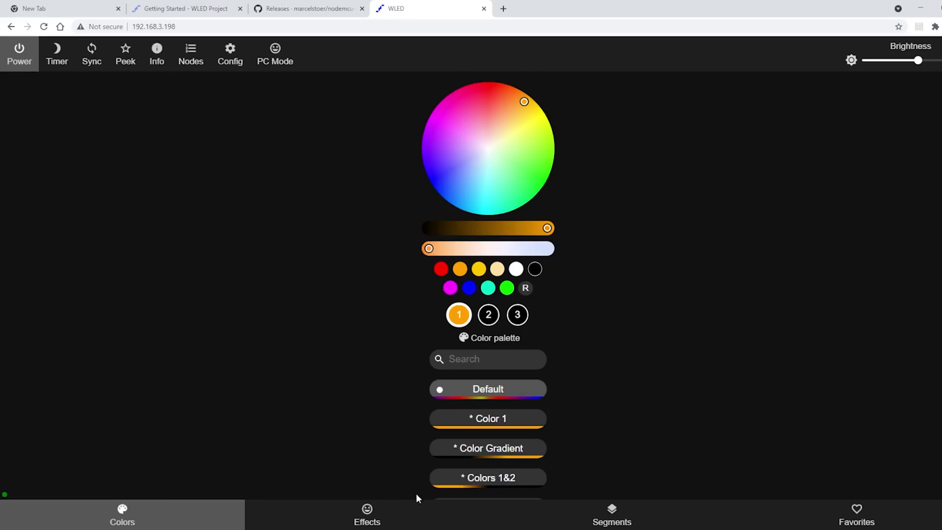
# Switch to the desktop layout, review the WiFi Setup page, then return to settings.
pyautogui.click(274, 56)
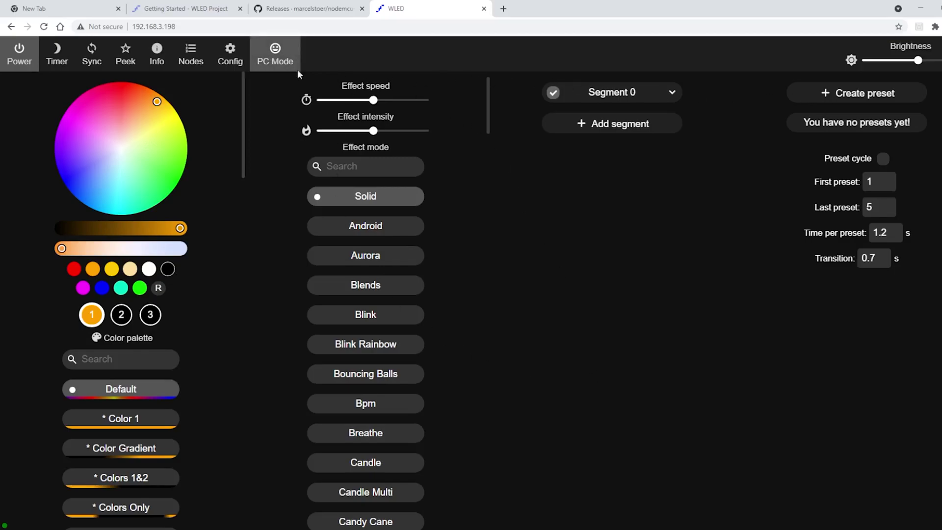
pyautogui.click(230, 58)
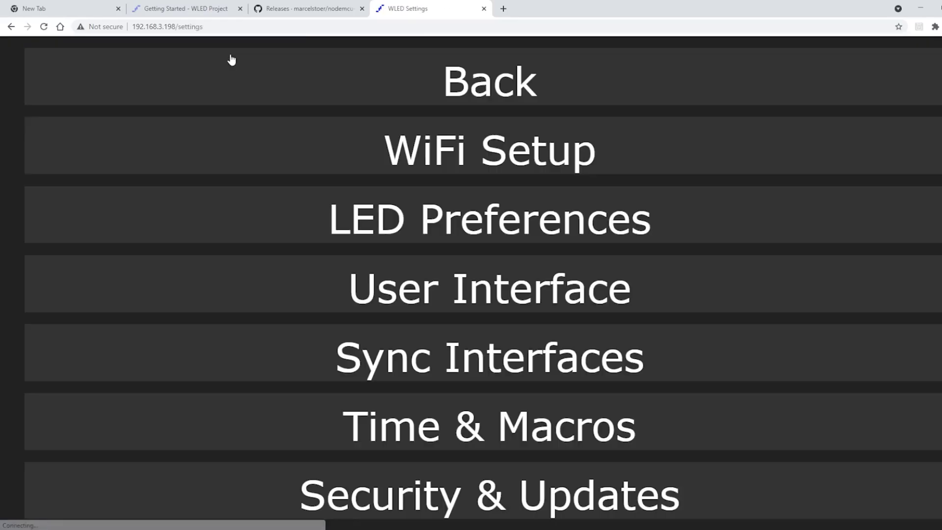
pyautogui.click(513, 140)
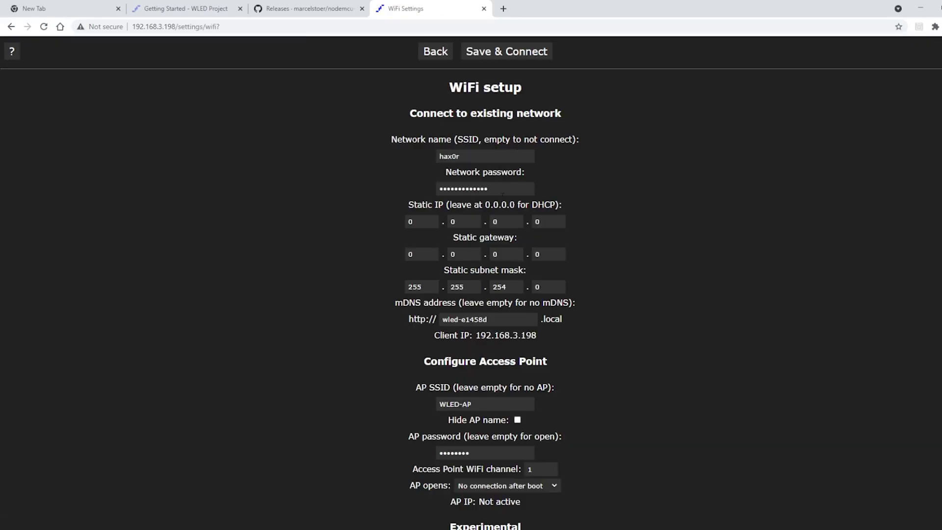
pyautogui.scroll(-2, 610, 373)
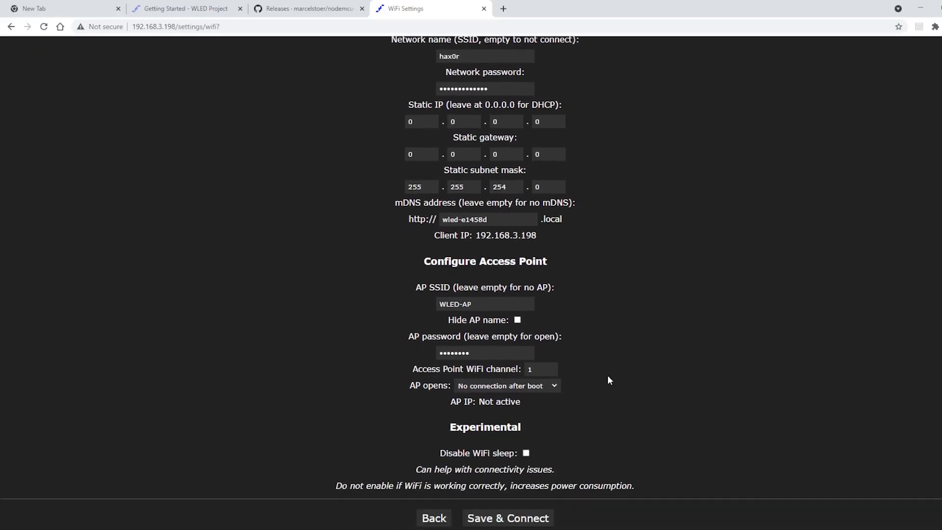
pyautogui.scroll(2, 607, 375)
pyautogui.click(433, 54)
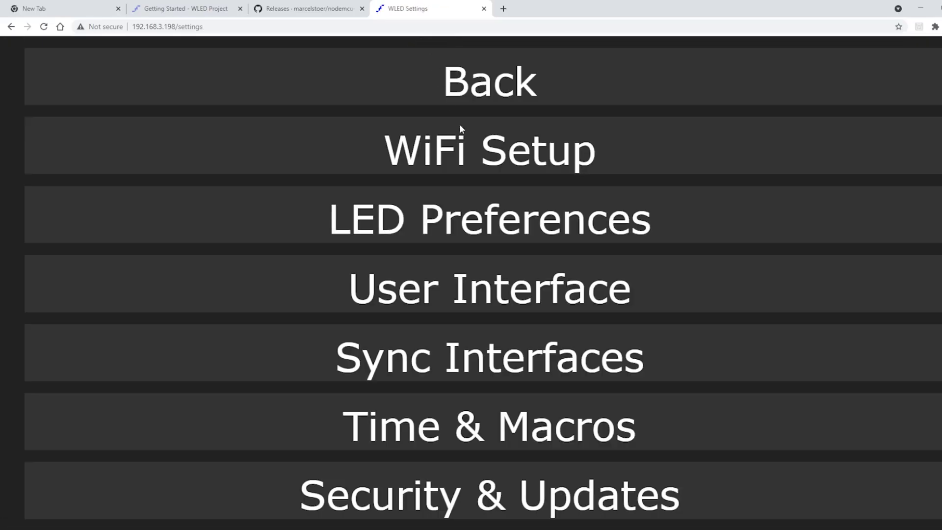
# Enter 12 as the Relay pin in LED Preferences and save.
pyautogui.click(406, 211)
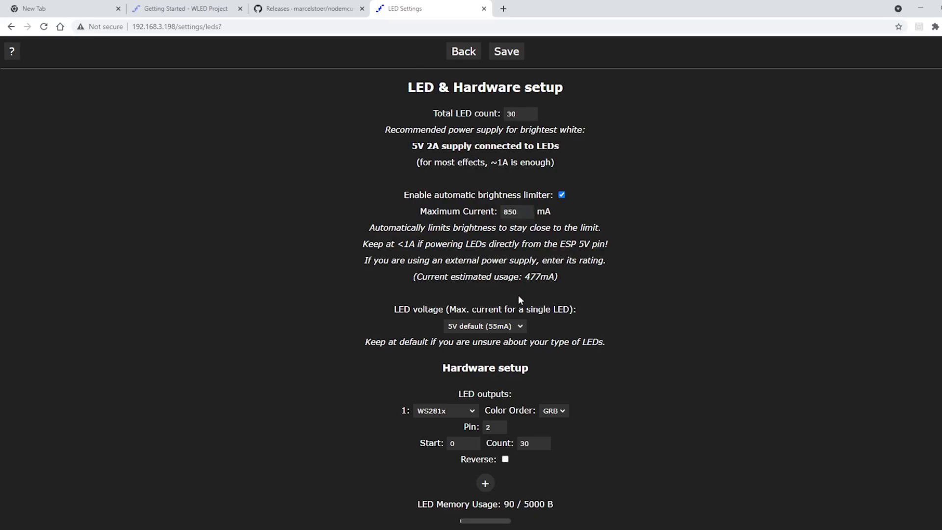
pyautogui.scroll(-3, 518, 299)
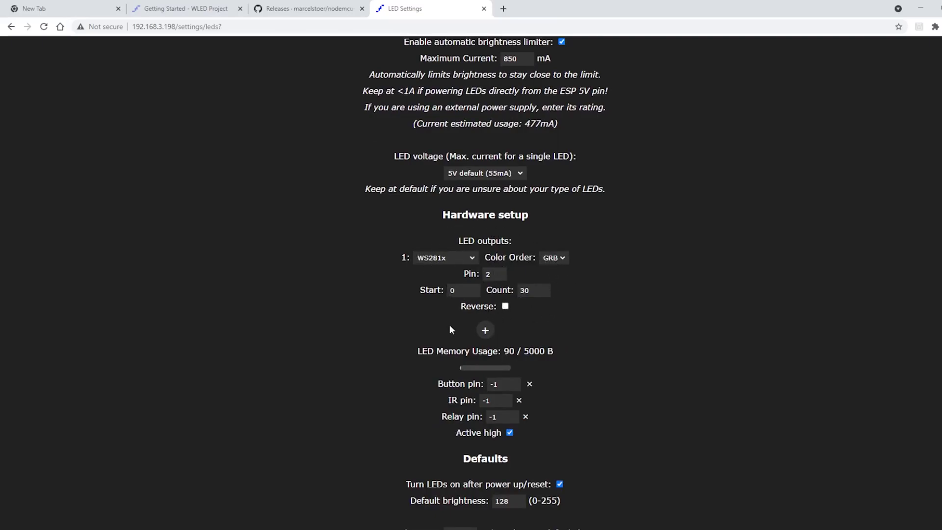
pyautogui.scroll(3, 563, 367)
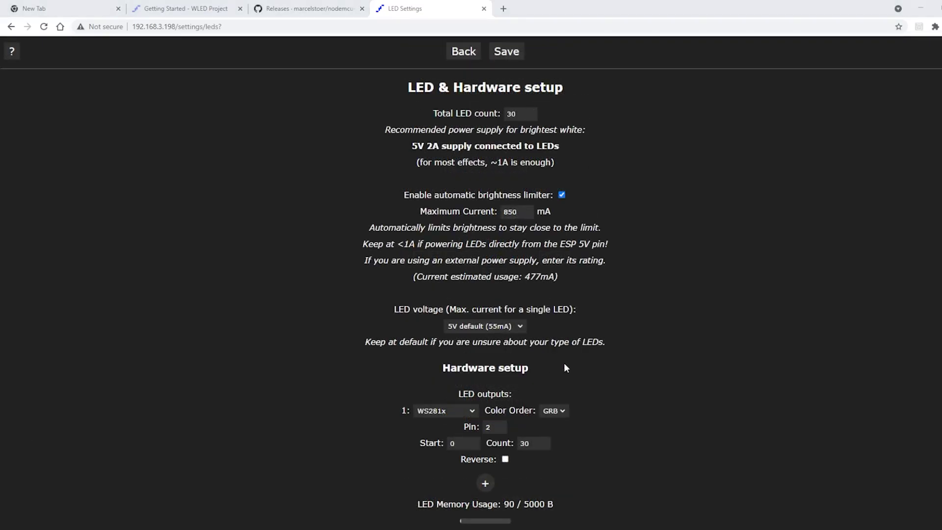
pyautogui.scroll(-3, 564, 363)
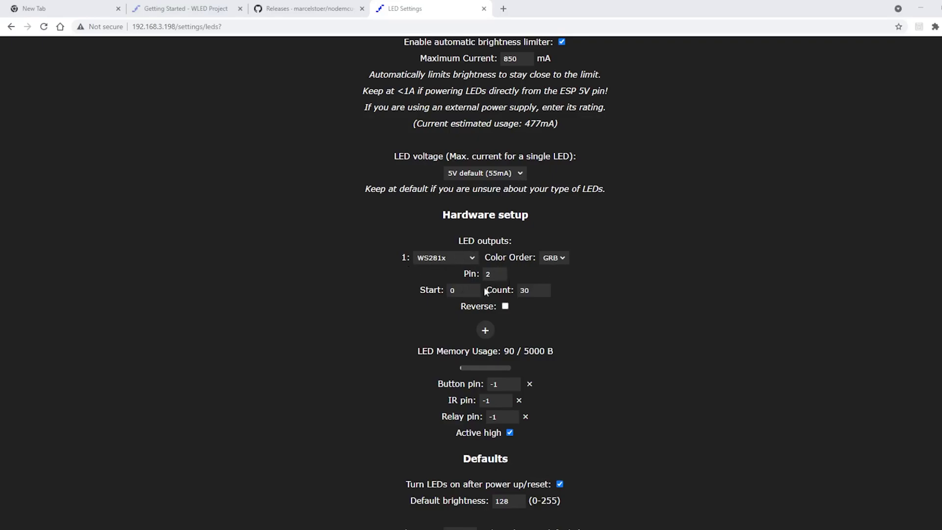
pyautogui.scroll(-2, 685, 382)
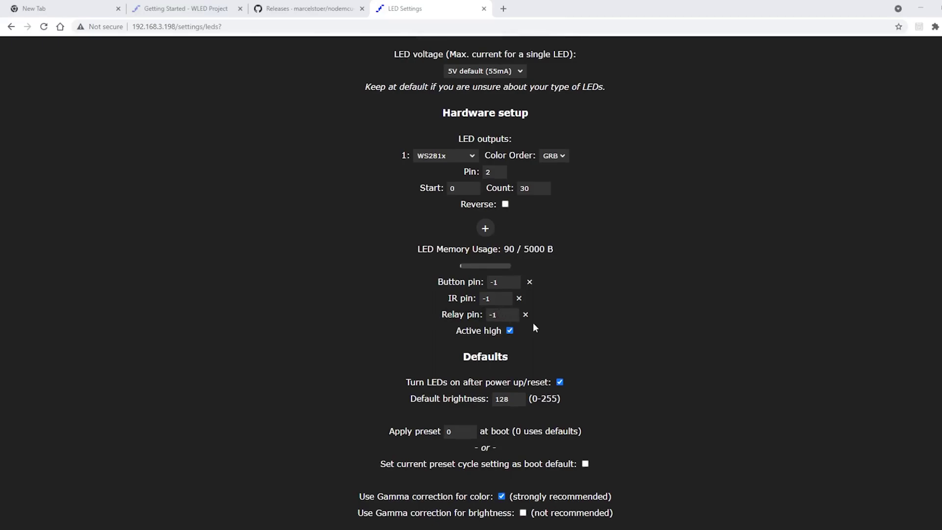
pyautogui.click(513, 317)
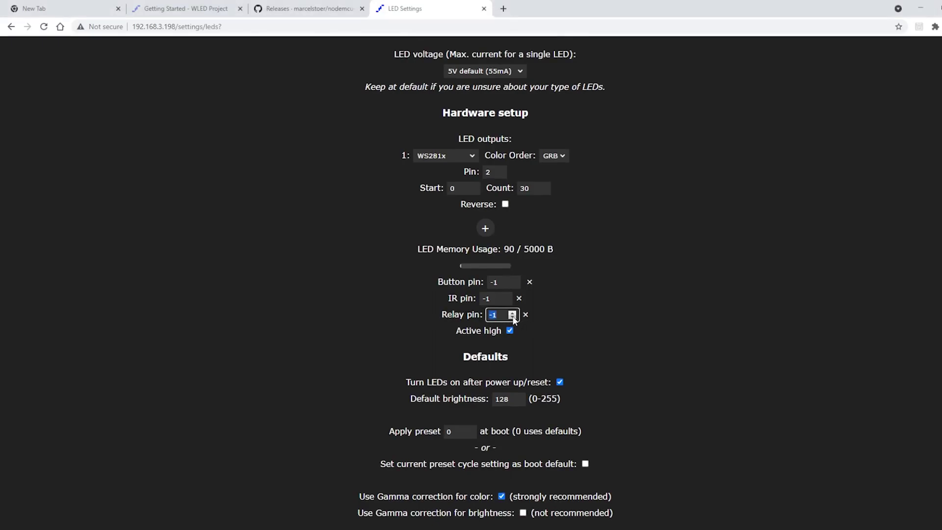
pyautogui.write('10')
pyautogui.press('BackSpace')
pyautogui.write('2')
pyautogui.scroll(5, 525, 302)
pyautogui.click(508, 57)
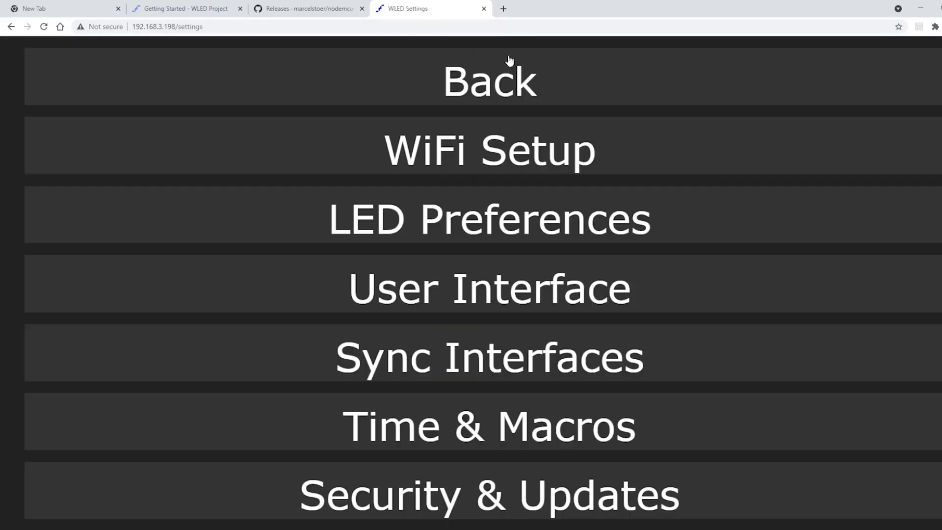
# Return from the WLED Settings menu to the main colour-control page.
pyautogui.click(484, 76)
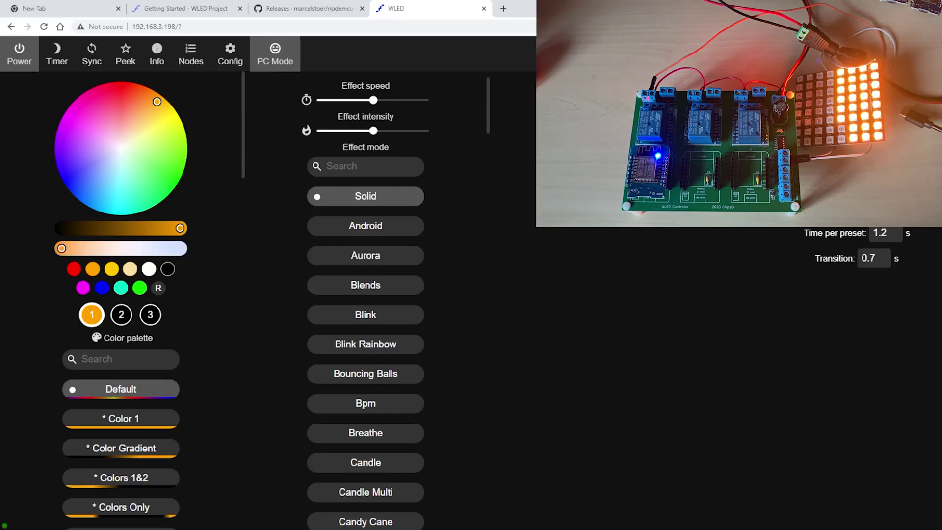
# Toggle the matrix off and on, then test red, green and blue colours twice.
pyautogui.click(20, 58)
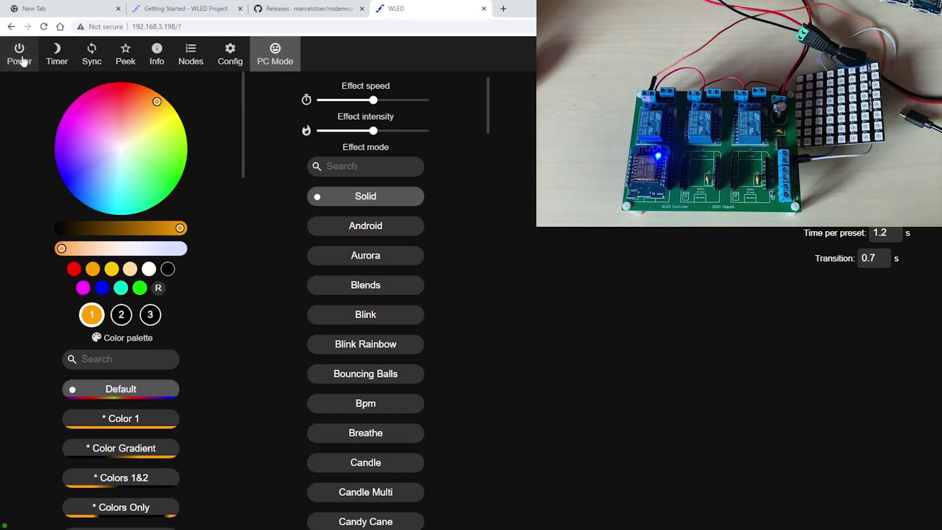
pyautogui.click(20, 58)
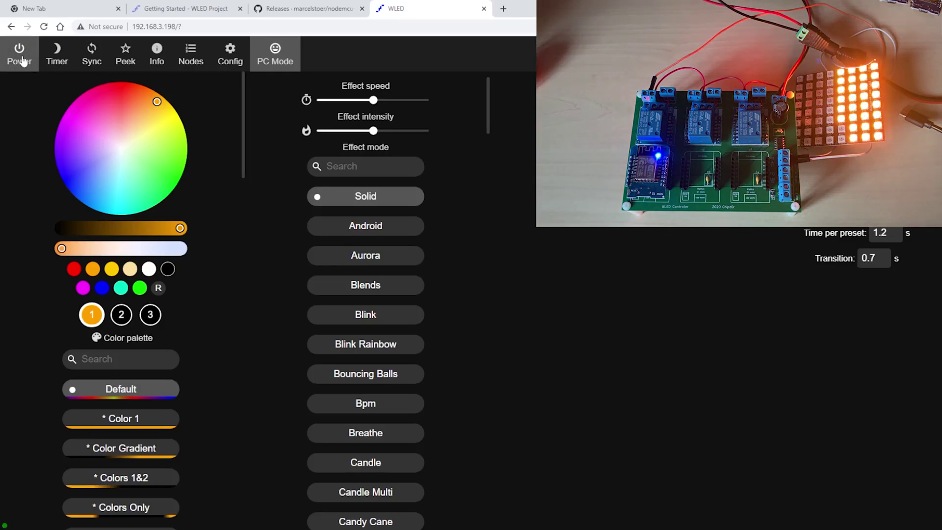
pyautogui.click(121, 90)
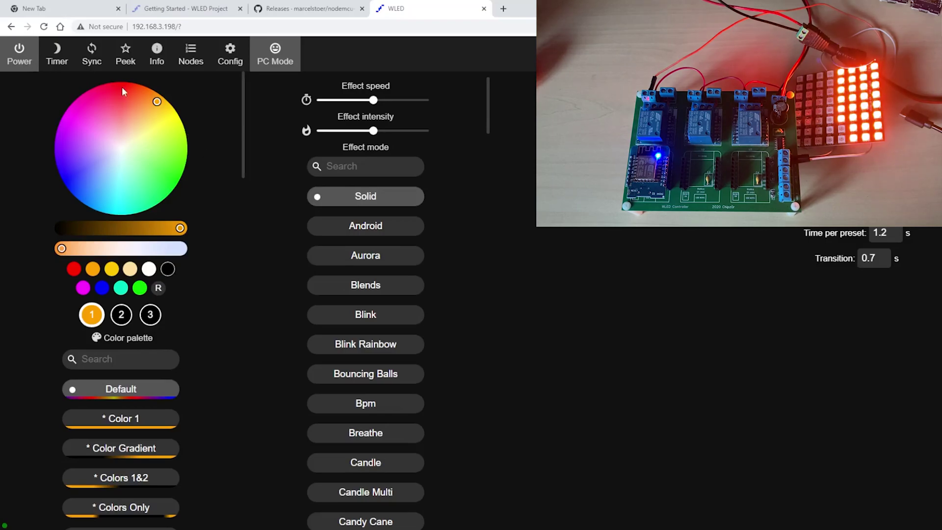
pyautogui.click(176, 172)
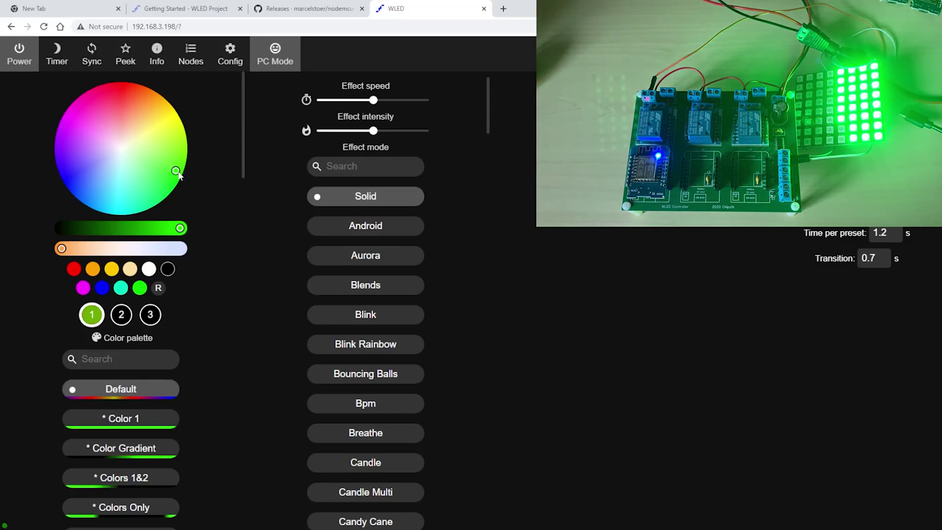
pyautogui.click(76, 186)
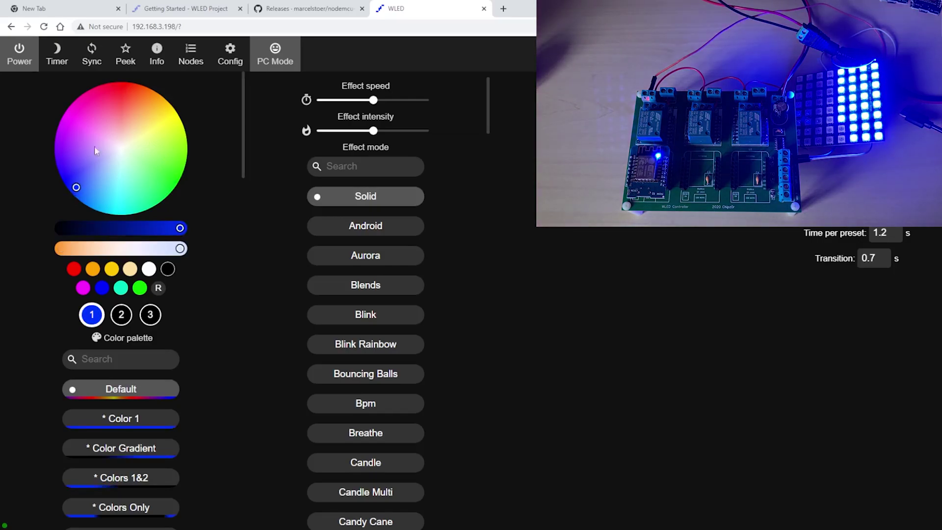
pyautogui.click(108, 90)
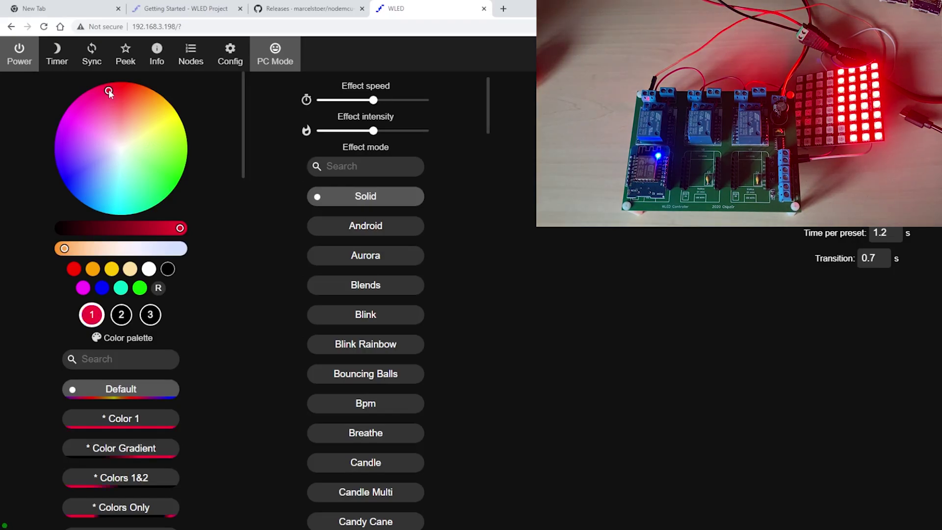
pyautogui.click(169, 164)
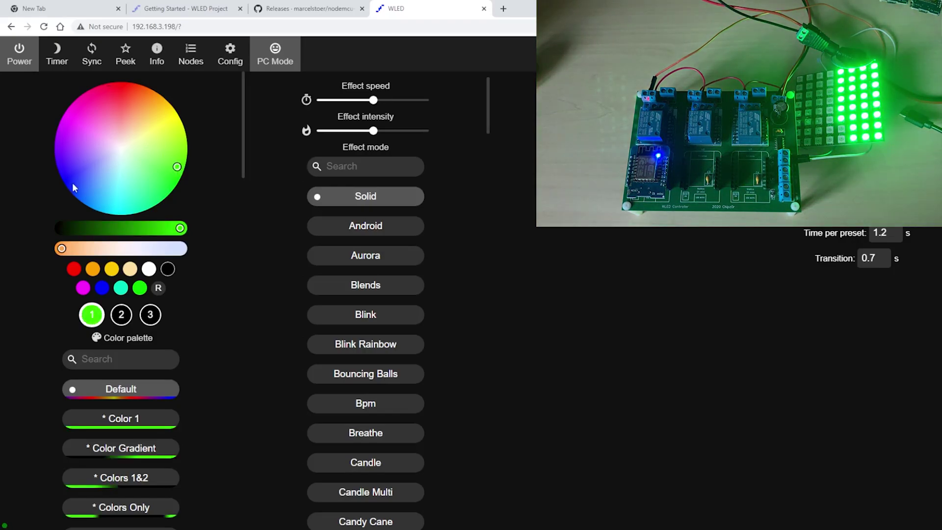
pyautogui.click(74, 184)
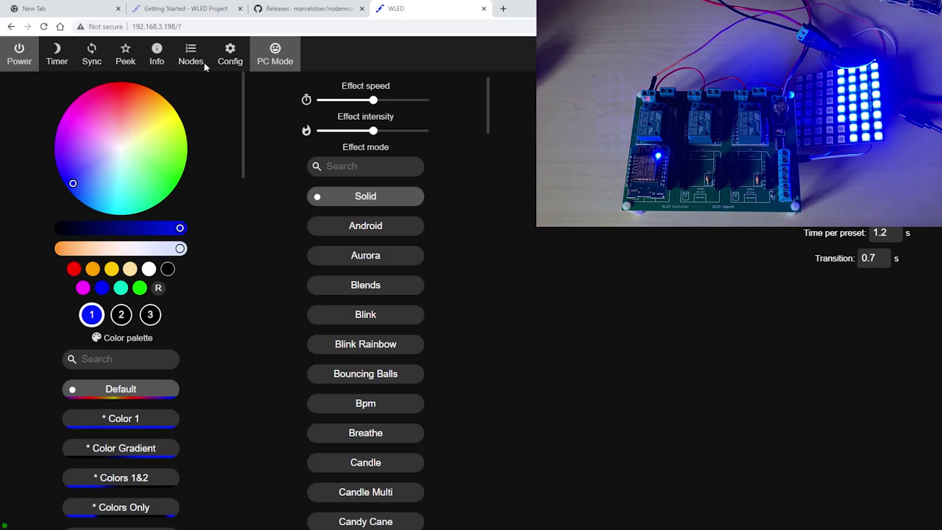
# Change the LED colour order from GRB to RGB and save.
pyautogui.click(228, 53)
pyautogui.click(415, 214)
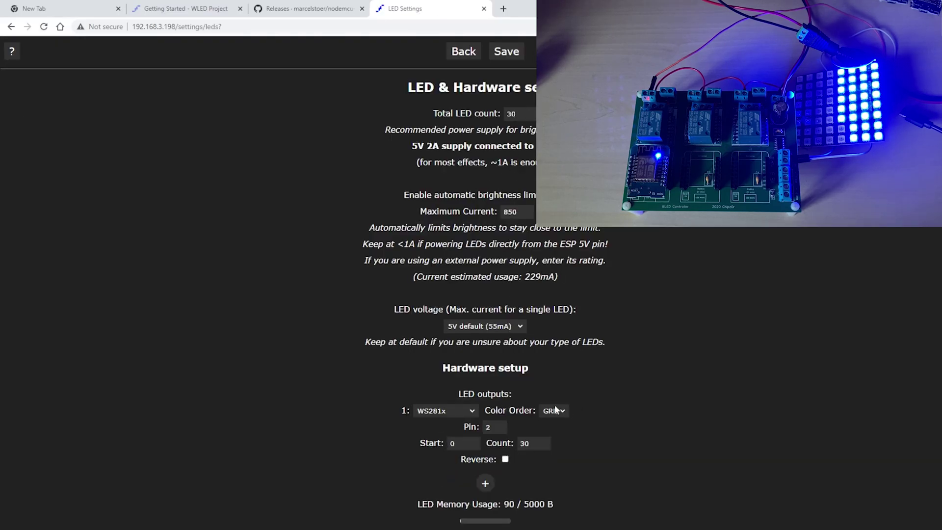
pyautogui.click(557, 410)
pyautogui.click(555, 432)
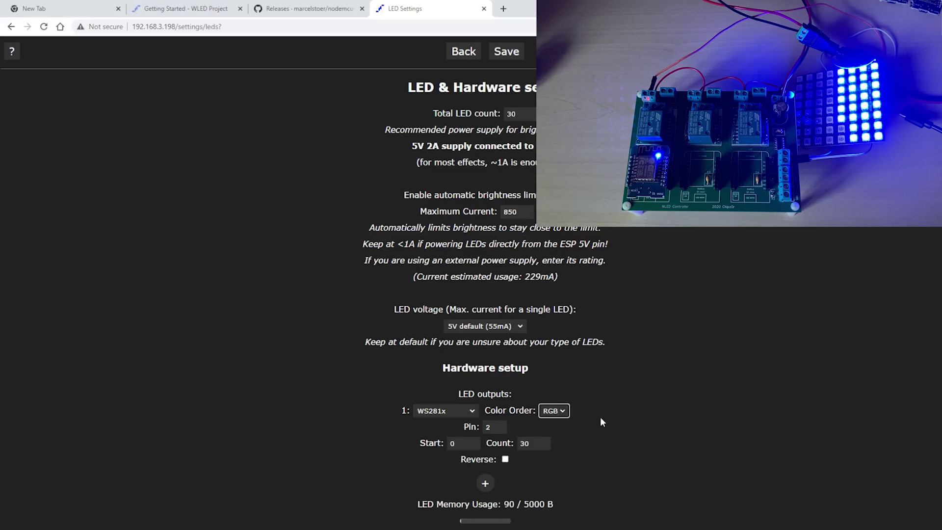
pyautogui.click(523, 57)
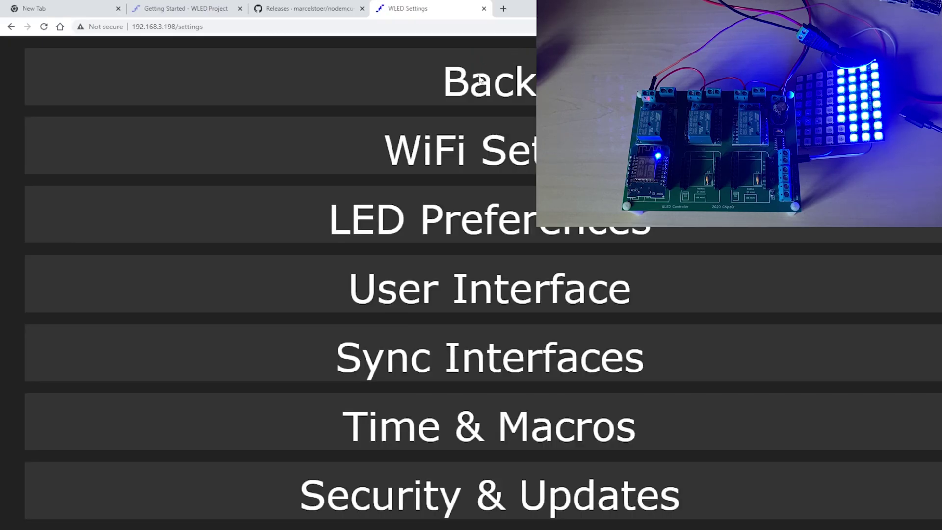
pyautogui.click(480, 79)
# Retest red, green and blue, ending with green as the primary colour.
pyautogui.click(117, 90)
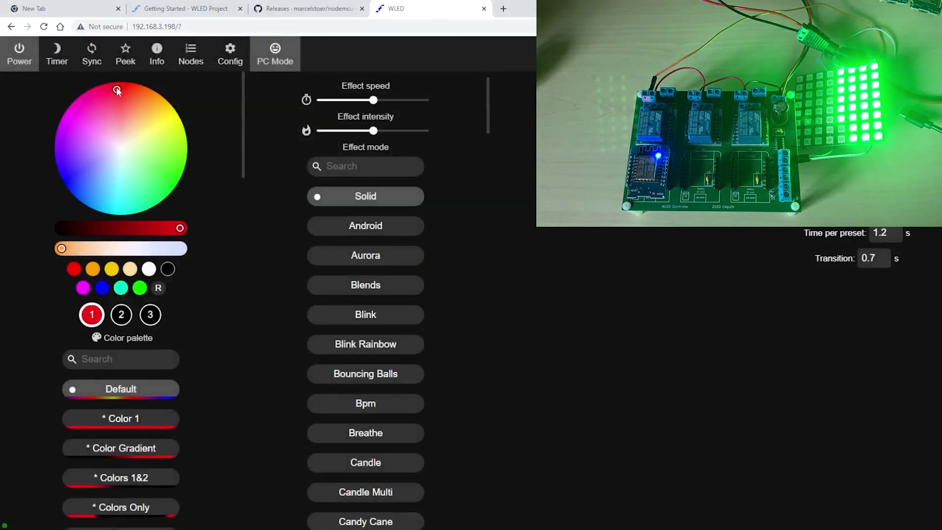
pyautogui.click(175, 173)
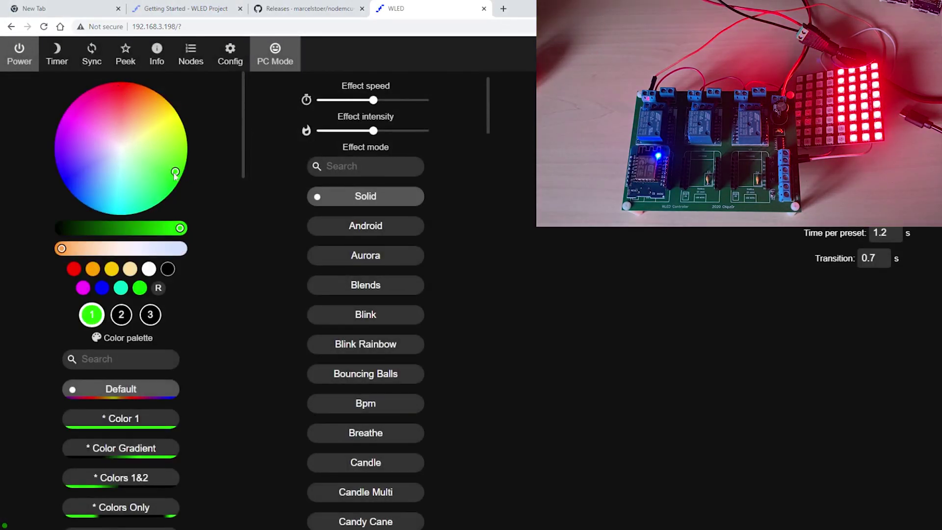
pyautogui.click(74, 187)
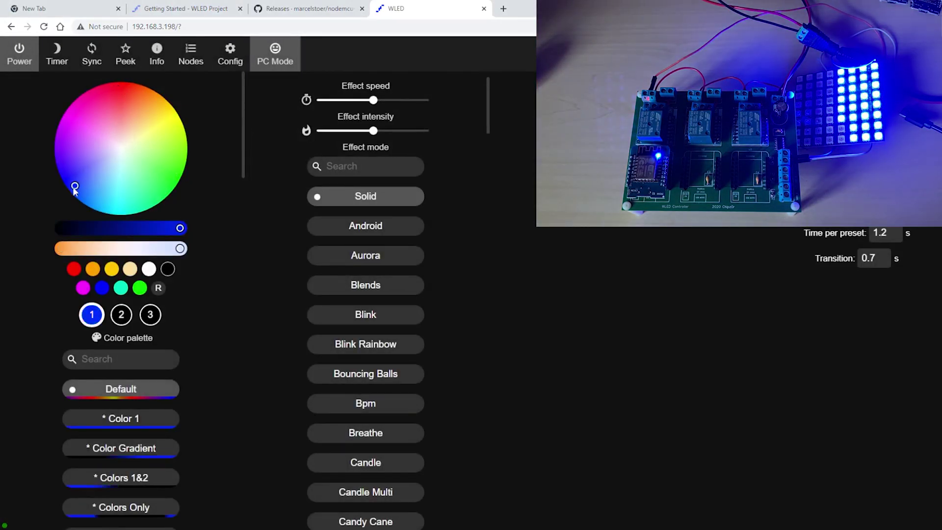
pyautogui.click(175, 171)
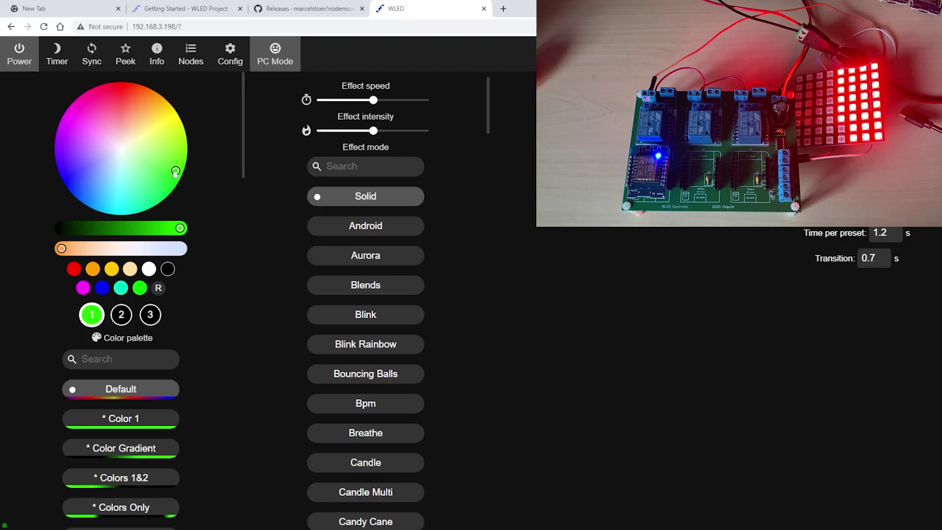
pyautogui.click(121, 89)
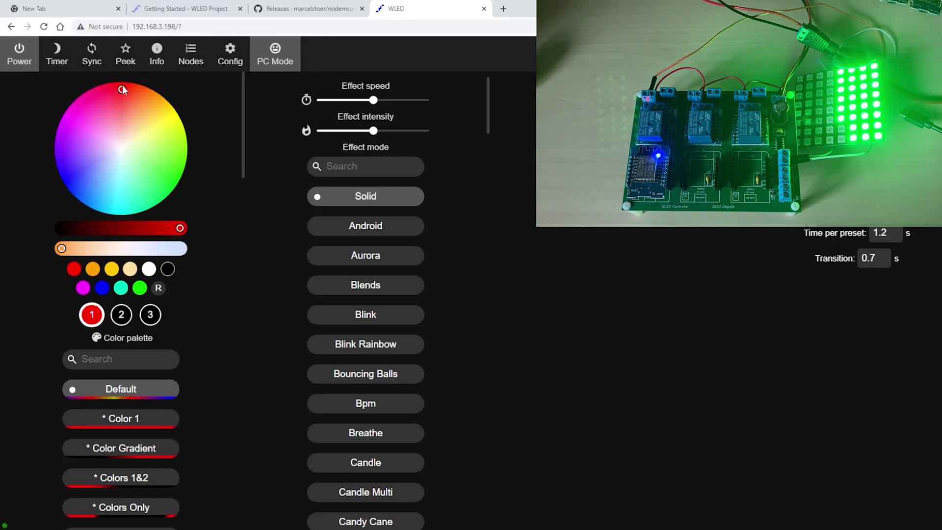
pyautogui.click(174, 175)
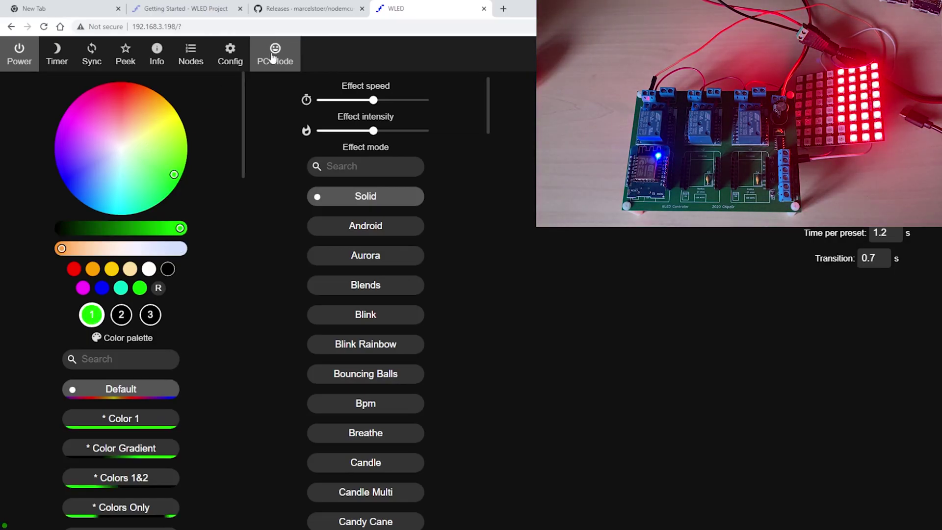
# Set the LED colour order to GRB in LED Preferences and save.
pyautogui.click(228, 56)
pyautogui.click(483, 227)
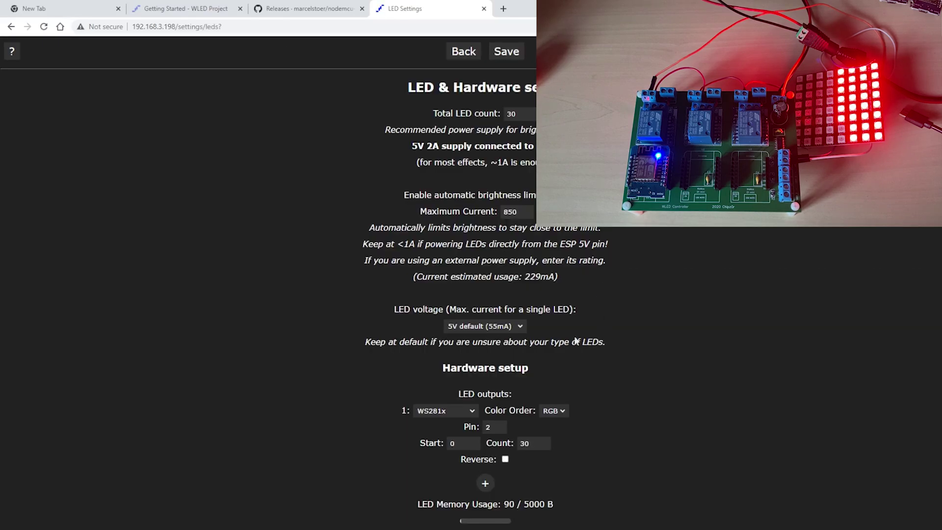
pyautogui.click(562, 410)
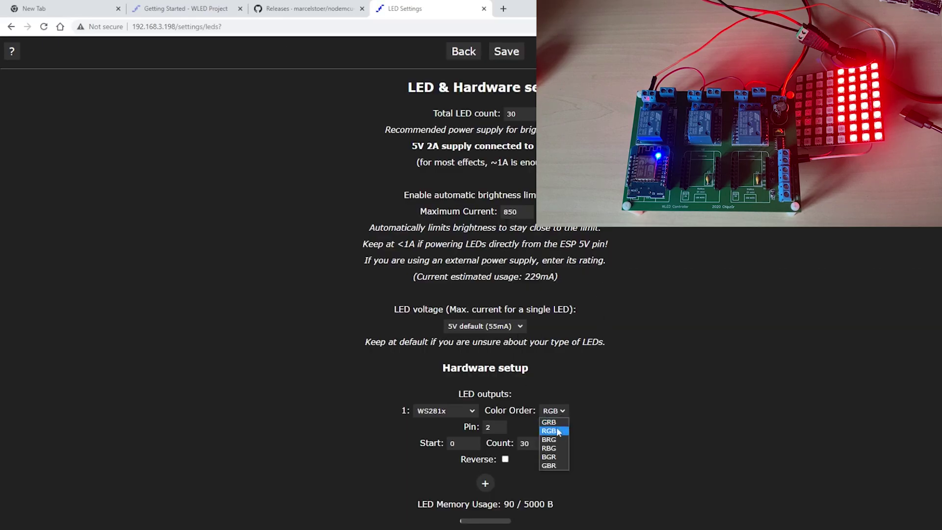
pyautogui.click(552, 420)
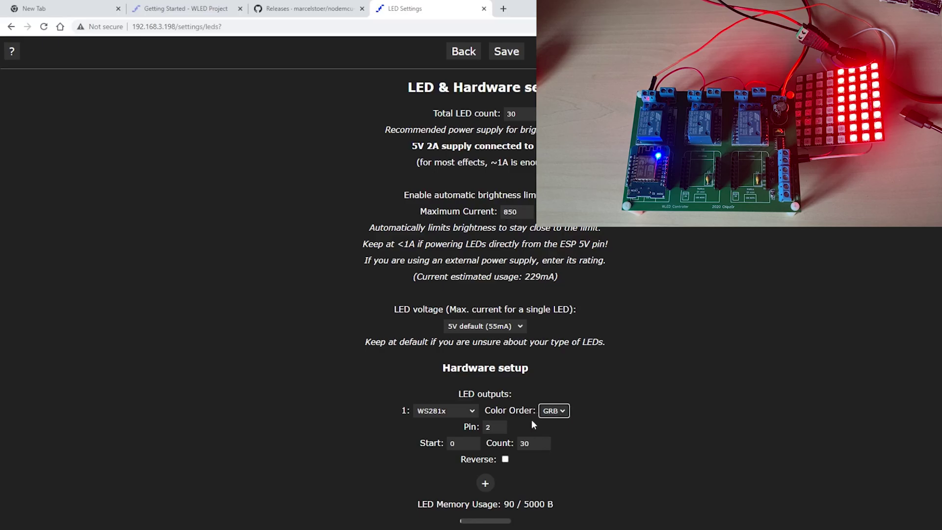
pyautogui.click(506, 51)
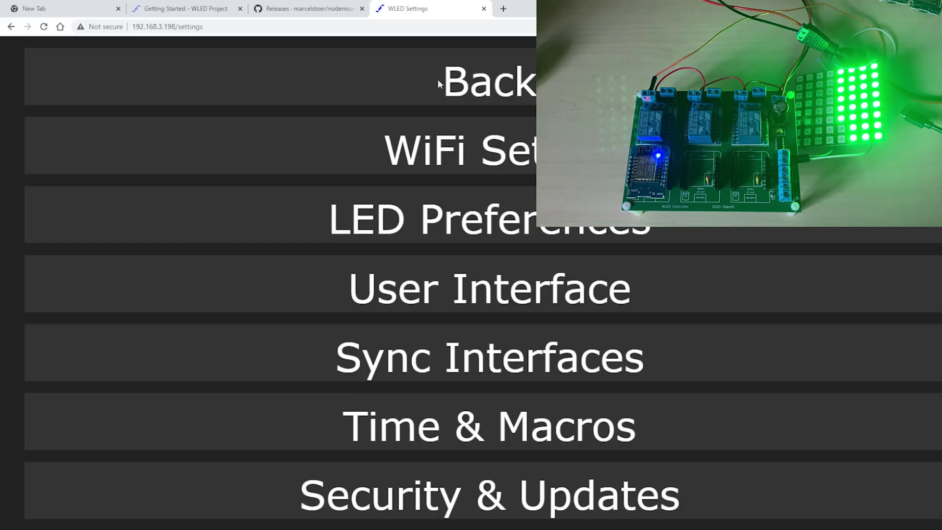
# Back on the main page, test the LEDs with red, green and blue.
pyautogui.click(438, 82)
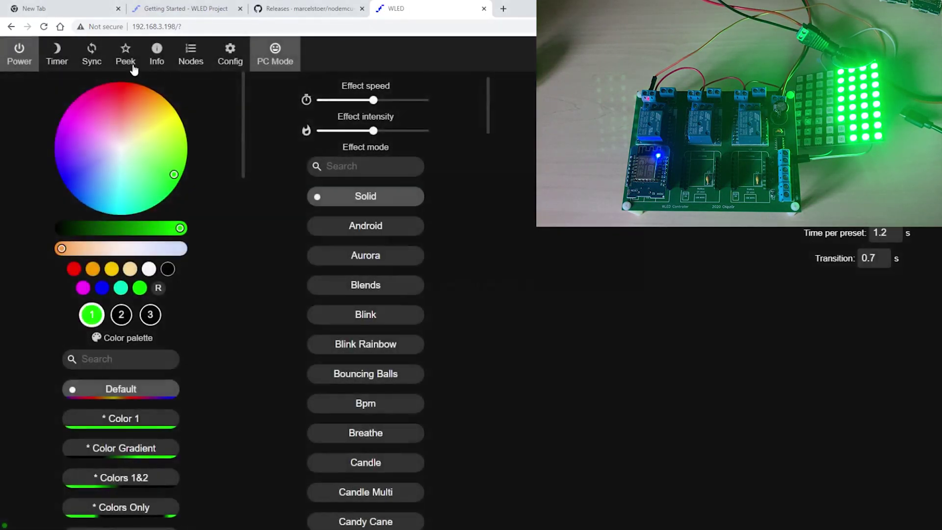
pyautogui.click(118, 89)
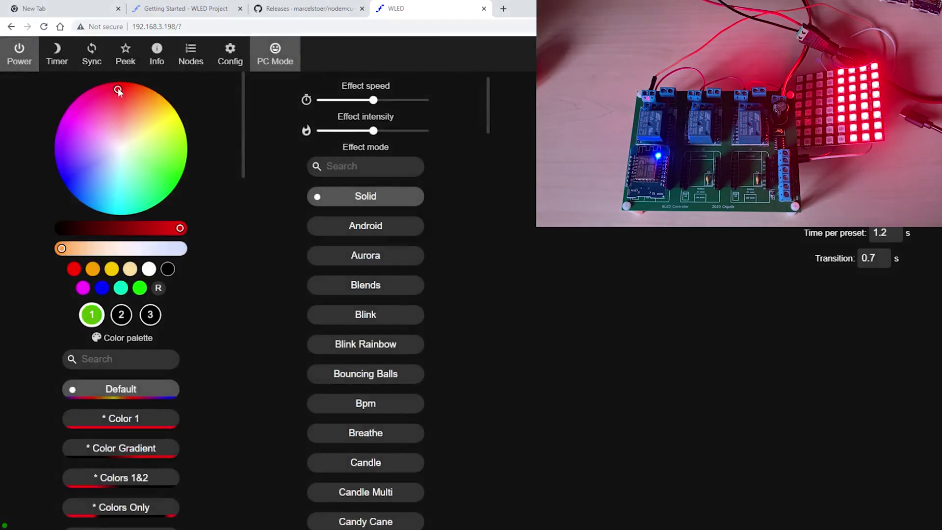
pyautogui.click(178, 163)
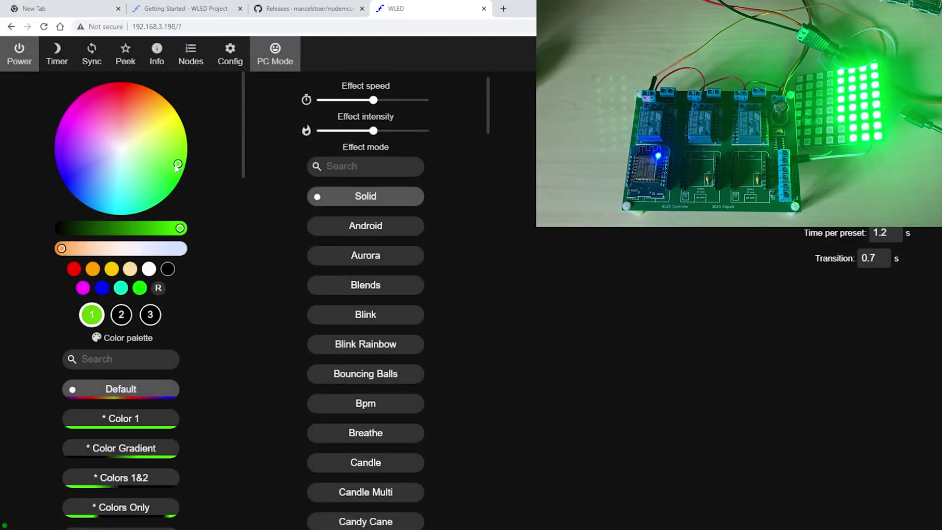
pyautogui.click(80, 187)
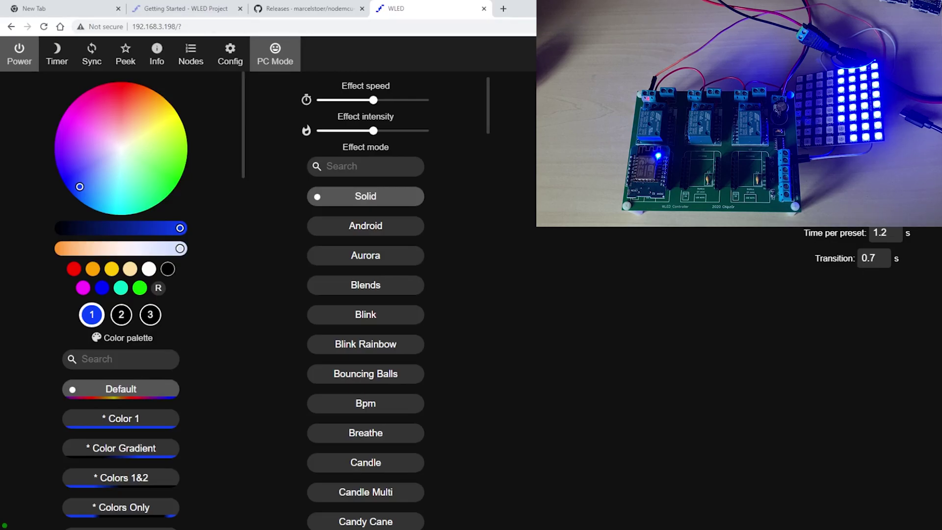
# Change the total LED count from 30 to 64, save, and return to the main page.
pyautogui.click(223, 54)
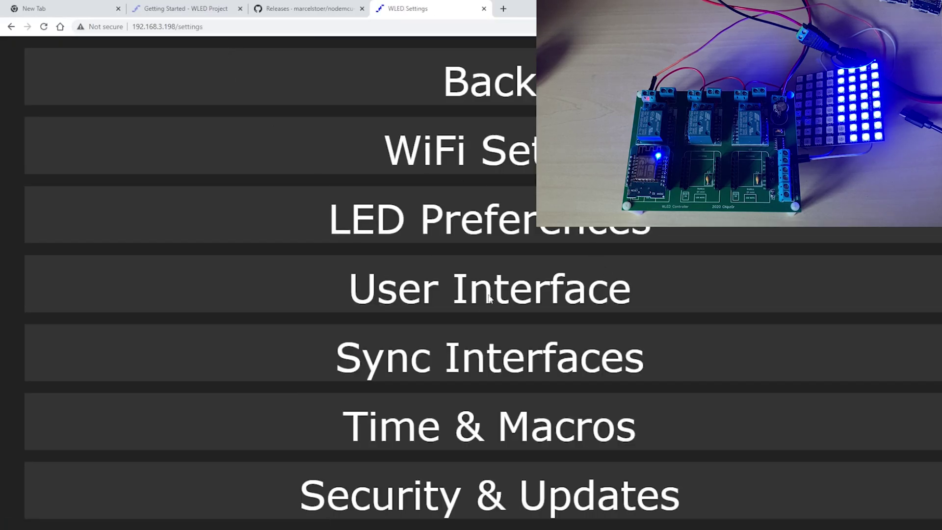
pyautogui.click(482, 217)
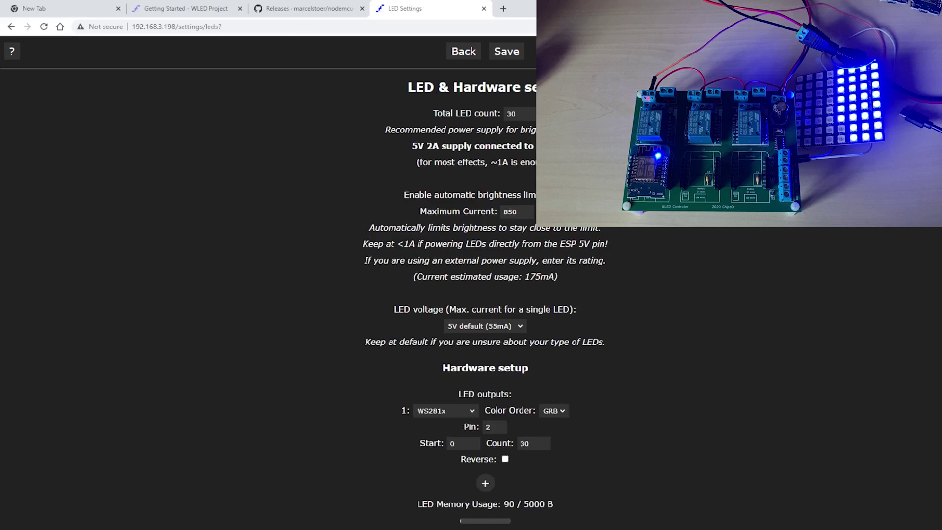
pyautogui.click(527, 112)
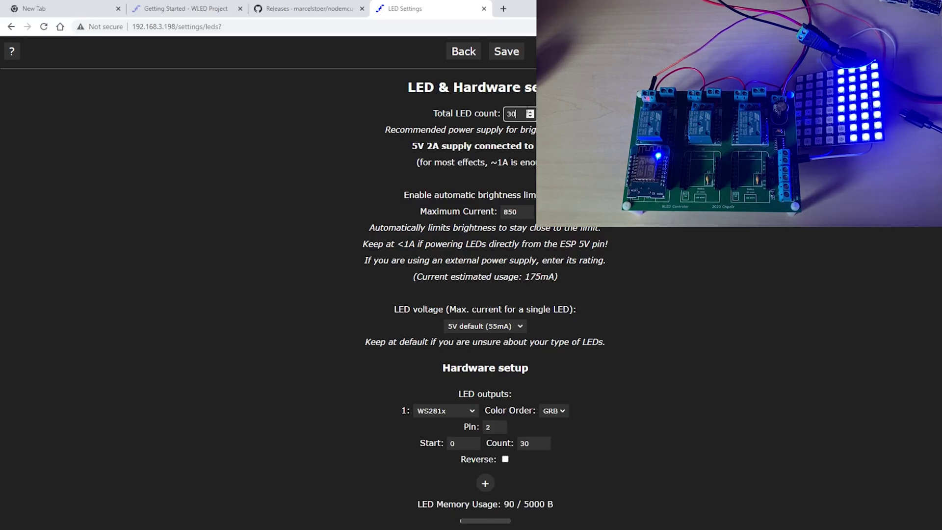
pyautogui.press('BackSpace')
pyautogui.press('BackSpace')
pyautogui.write('64')
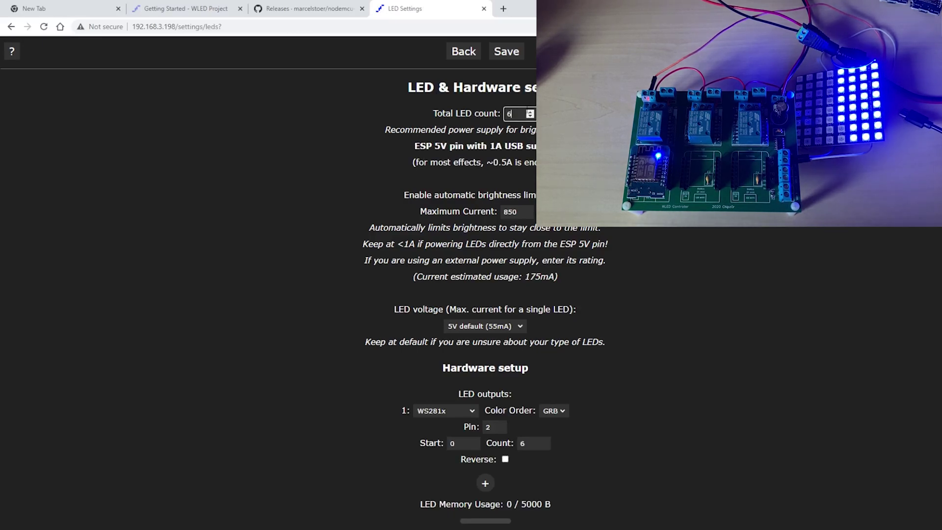
pyautogui.click(507, 52)
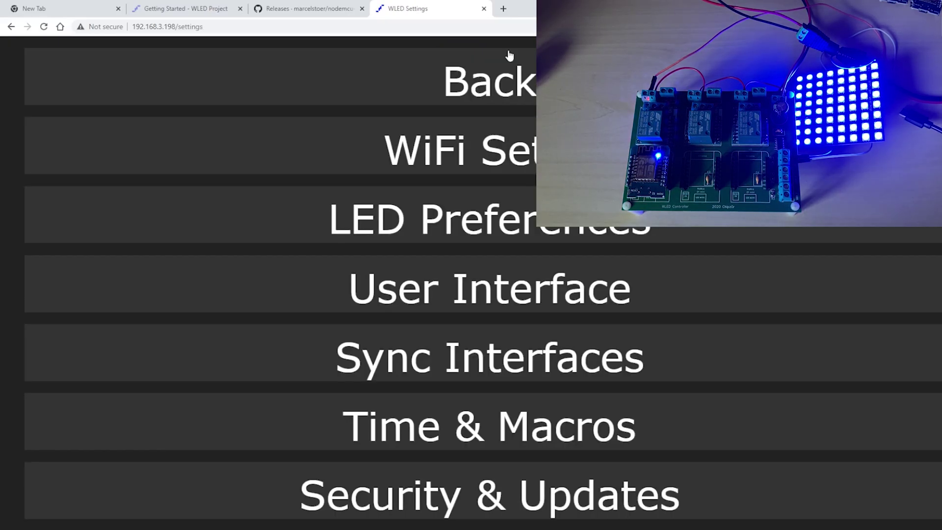
pyautogui.click(515, 83)
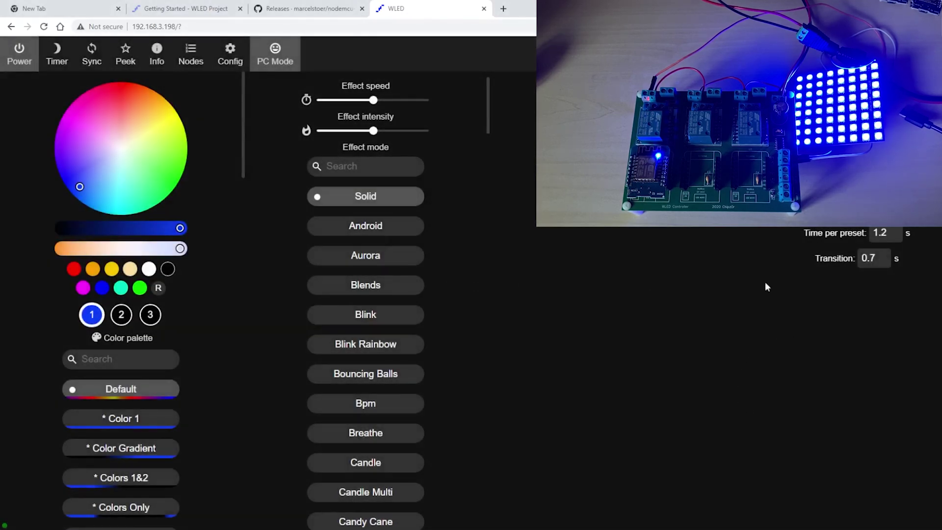
# Set the light colour to red and apply the Random Cycle palette.
pyautogui.click(177, 169)
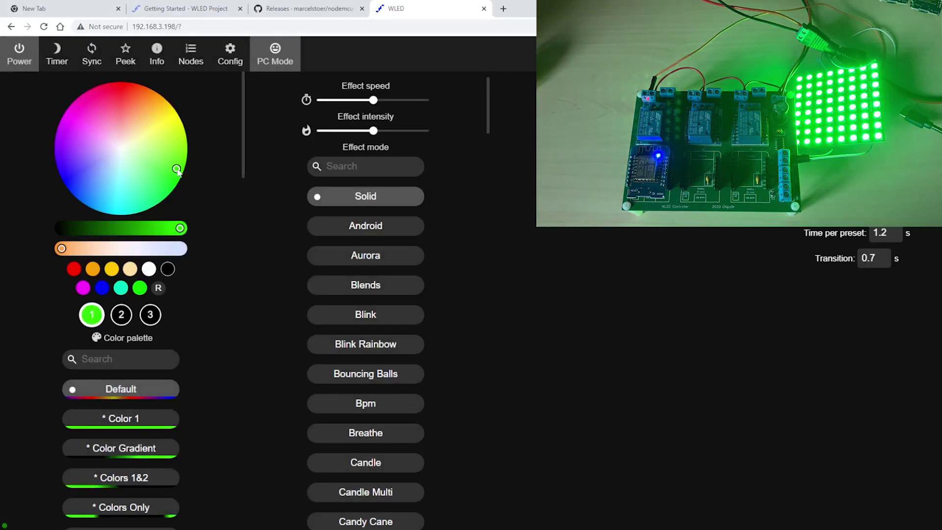
pyautogui.click(117, 90)
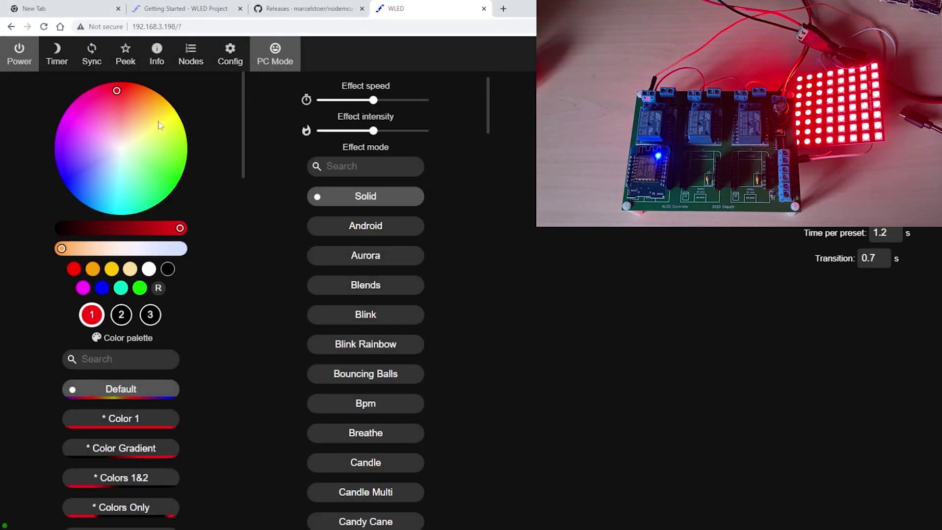
pyautogui.scroll(-2, 257, 415)
pyautogui.scroll(-3, 131, 420)
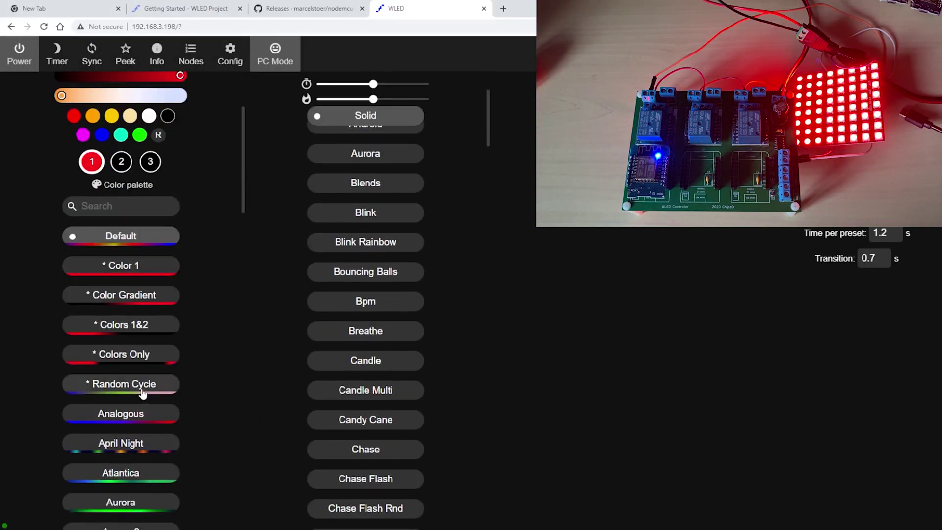
pyautogui.click(115, 387)
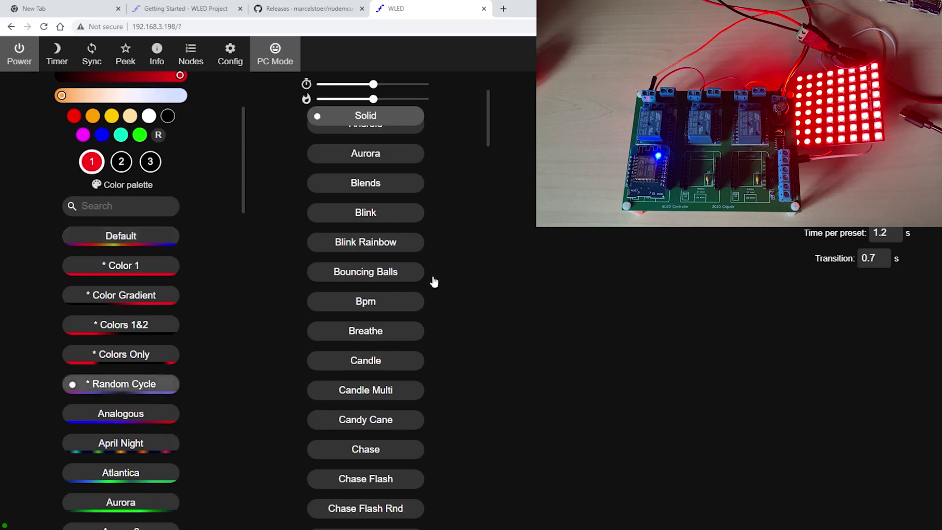
# Try effects Blink Rainbow, Bouncing Balls, Candle Multi, Chase, Chase Rainbow, Circus, Colorful and Colorwaves.
pyautogui.click(392, 238)
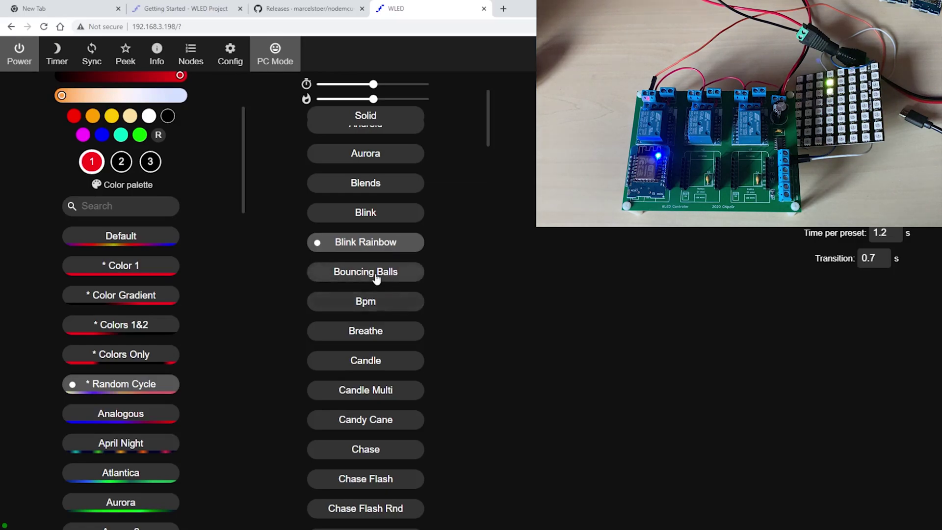
pyautogui.click(377, 277)
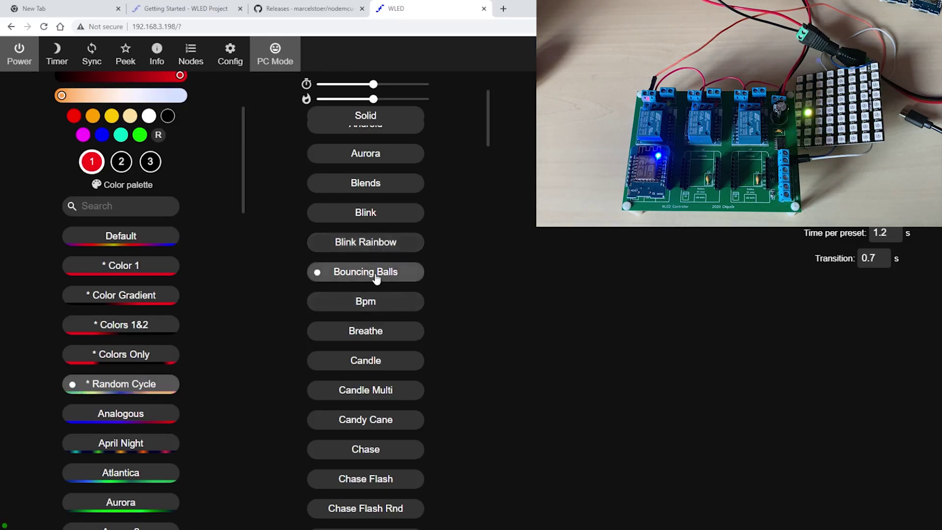
pyautogui.click(376, 394)
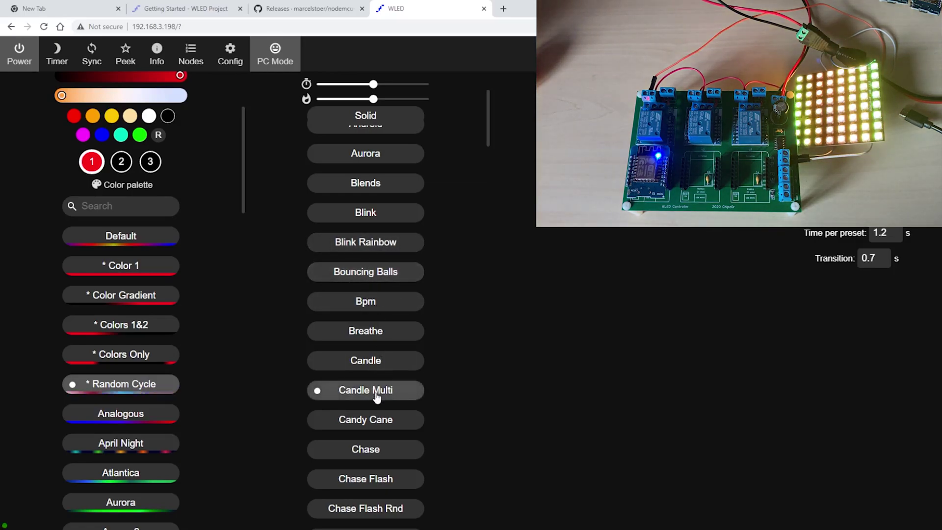
pyautogui.click(387, 452)
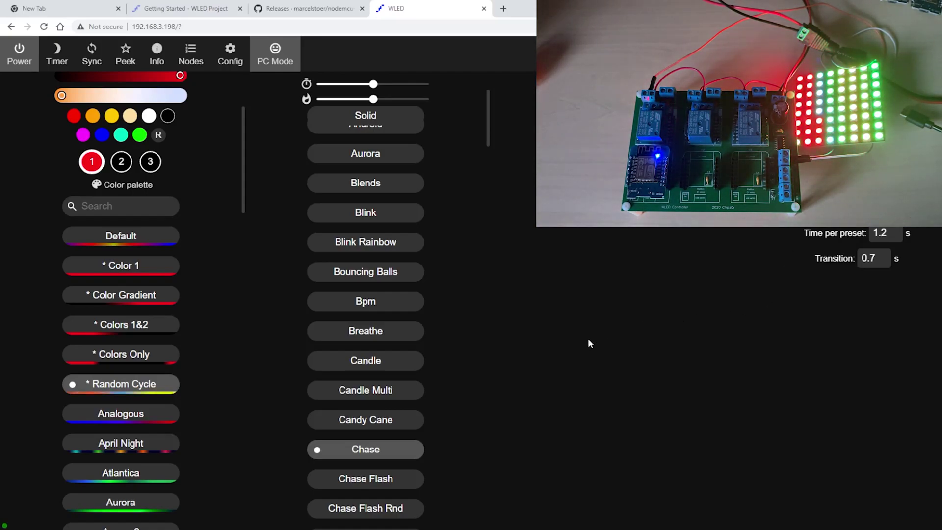
pyautogui.scroll(-3, 411, 420)
pyautogui.click(376, 386)
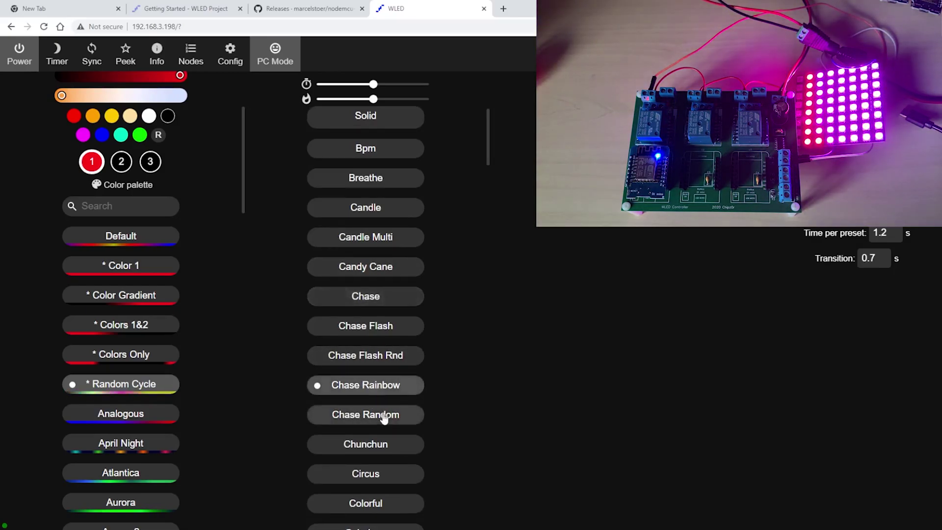
pyautogui.click(379, 479)
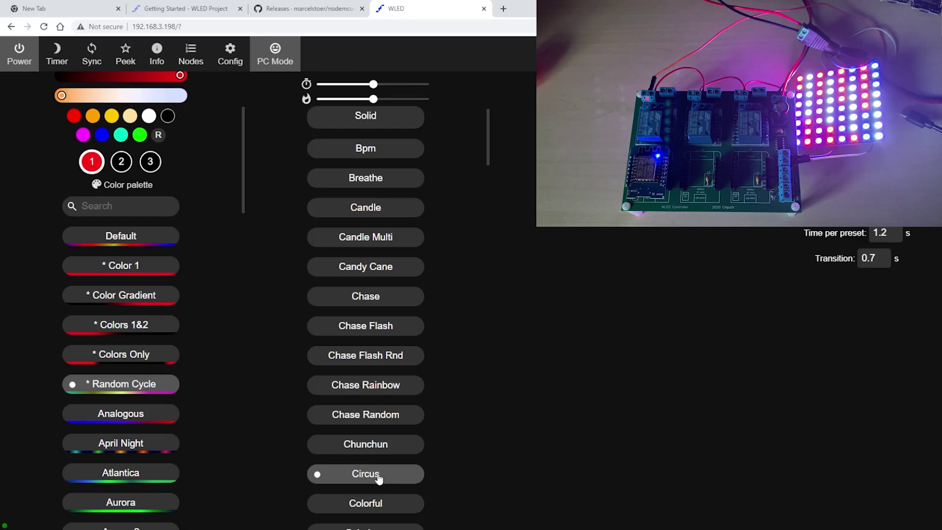
pyautogui.scroll(-2, 385, 447)
pyautogui.click(375, 410)
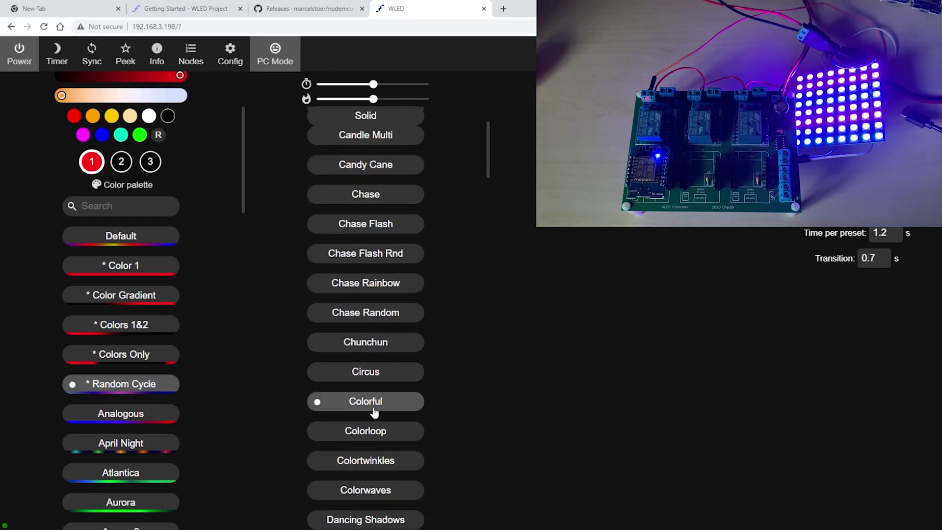
pyautogui.click(381, 498)
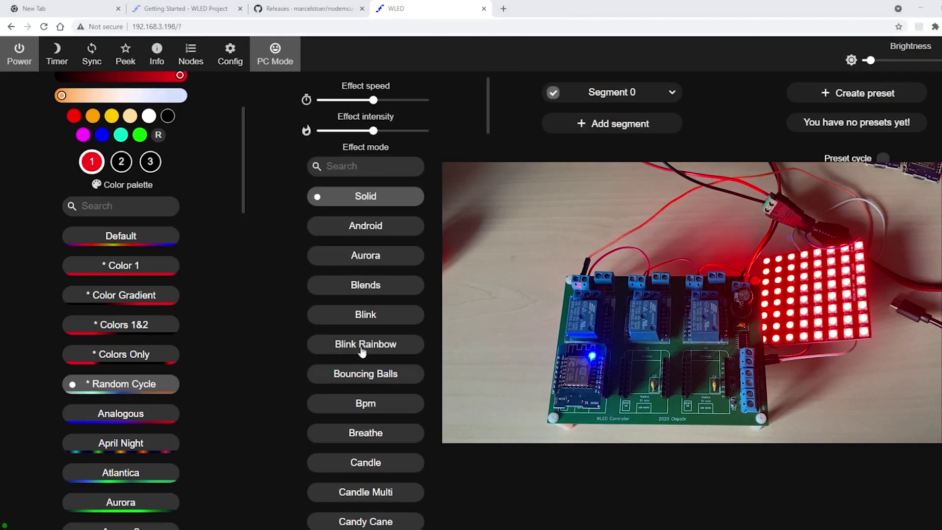
# Try the Analogous palette, Blends and Bpm effects, then Atlantica and Autumn palettes.
pyautogui.click(112, 417)
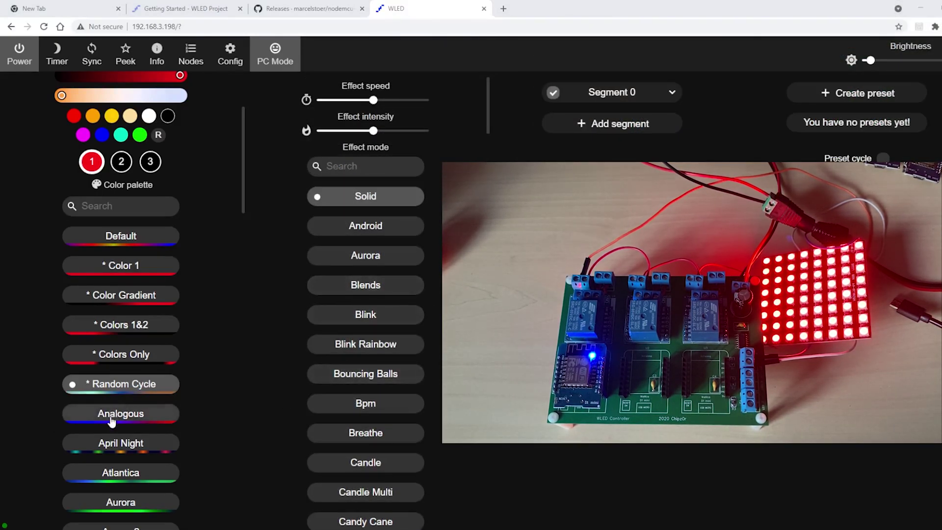
pyautogui.click(379, 287)
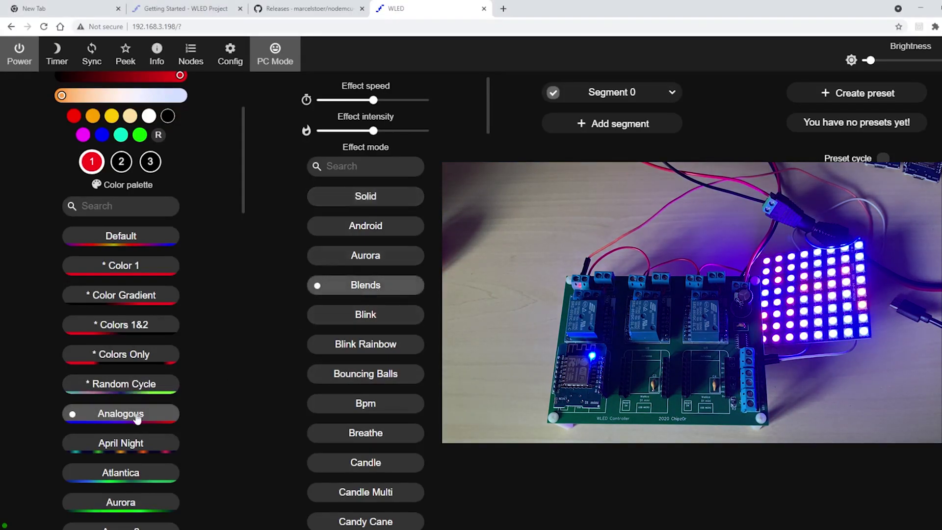
pyautogui.click(365, 408)
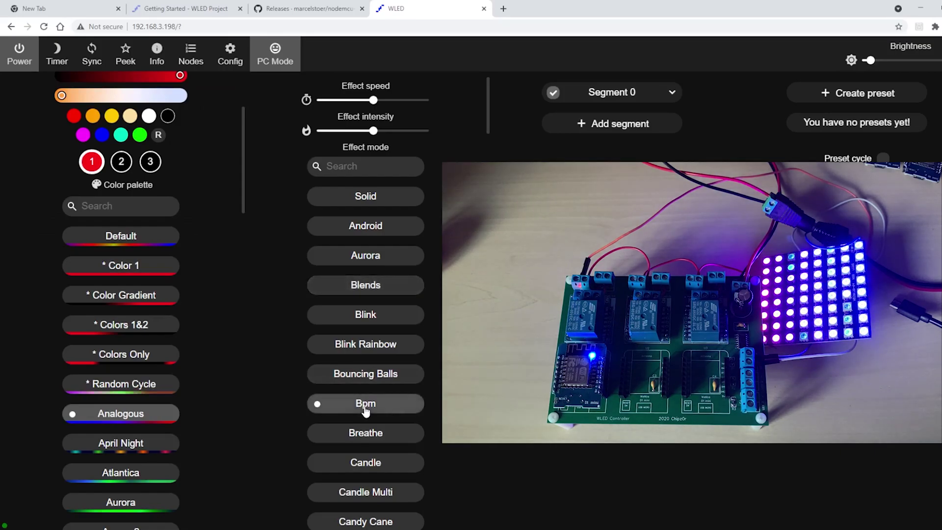
pyautogui.click(149, 482)
pyautogui.scroll(-3, 152, 476)
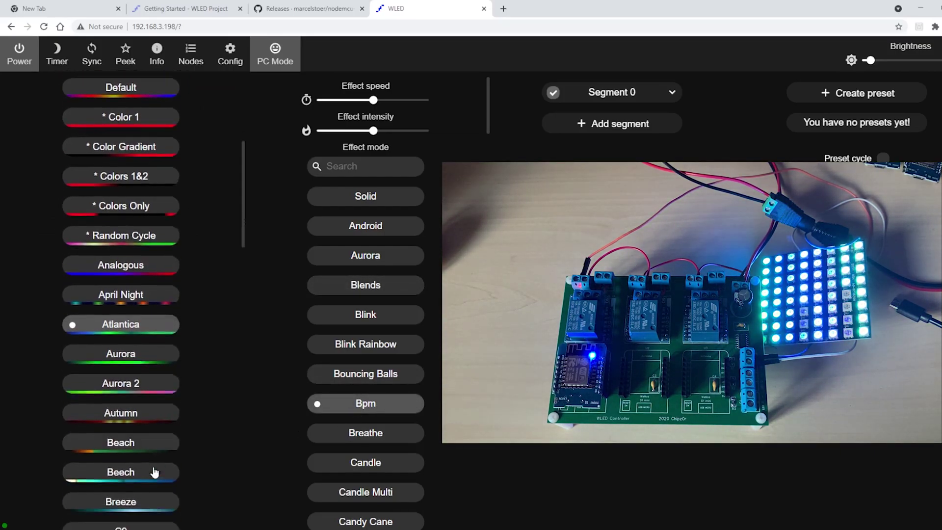
pyautogui.scroll(-3, 155, 472)
pyautogui.click(152, 263)
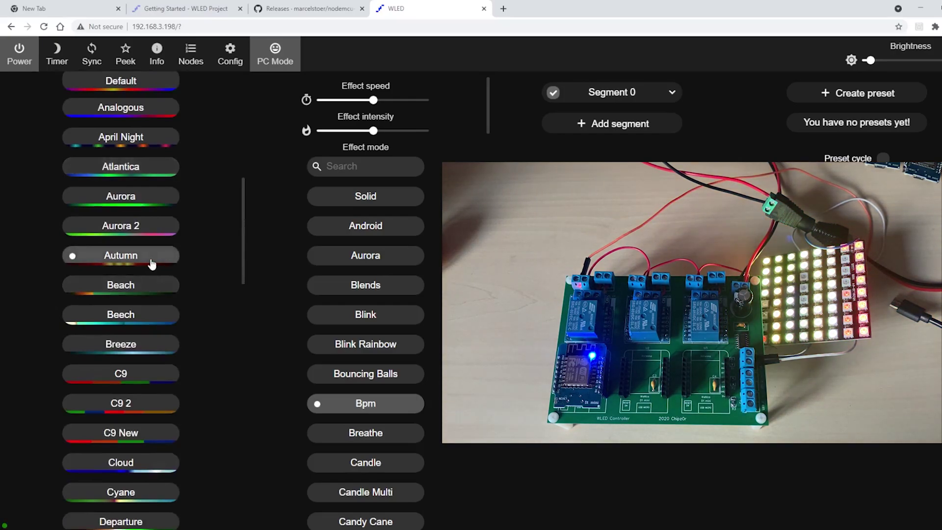
# Try C9 2, Drywet and Grintage palettes with Candle, Candle Multi and Circus effects.
pyautogui.click(136, 410)
pyautogui.scroll(-3, 149, 403)
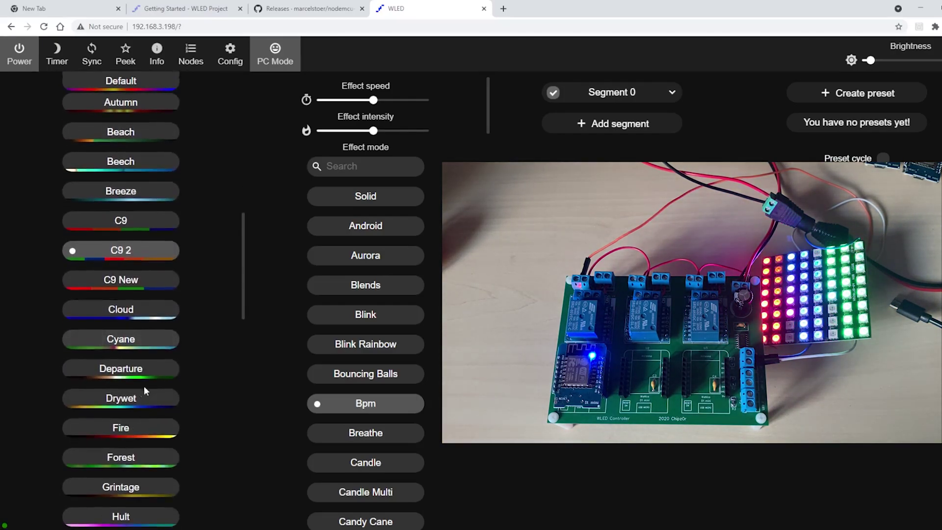
pyautogui.click(138, 407)
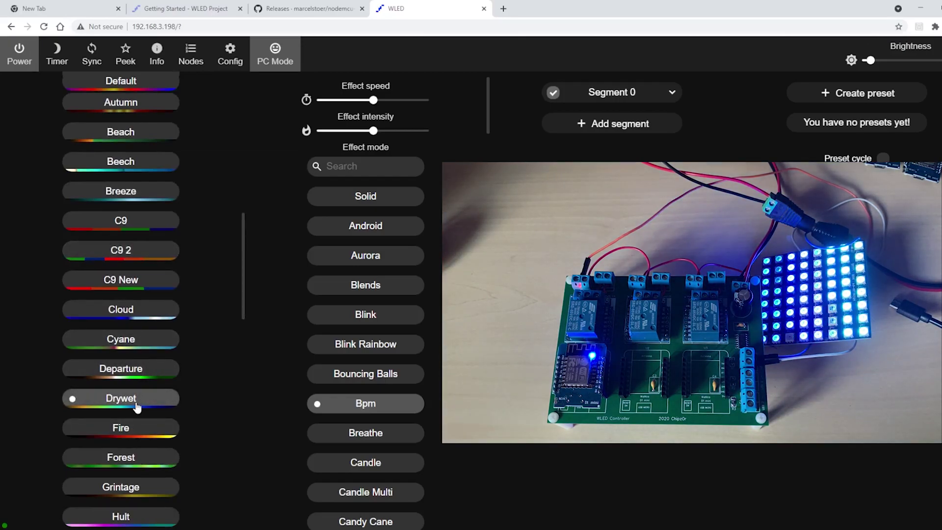
pyautogui.click(142, 498)
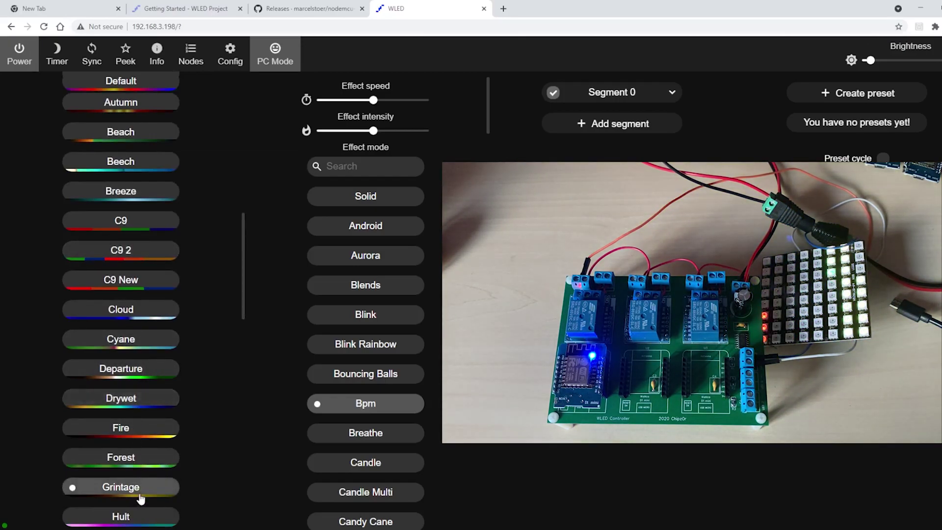
pyautogui.click(381, 466)
pyautogui.click(379, 496)
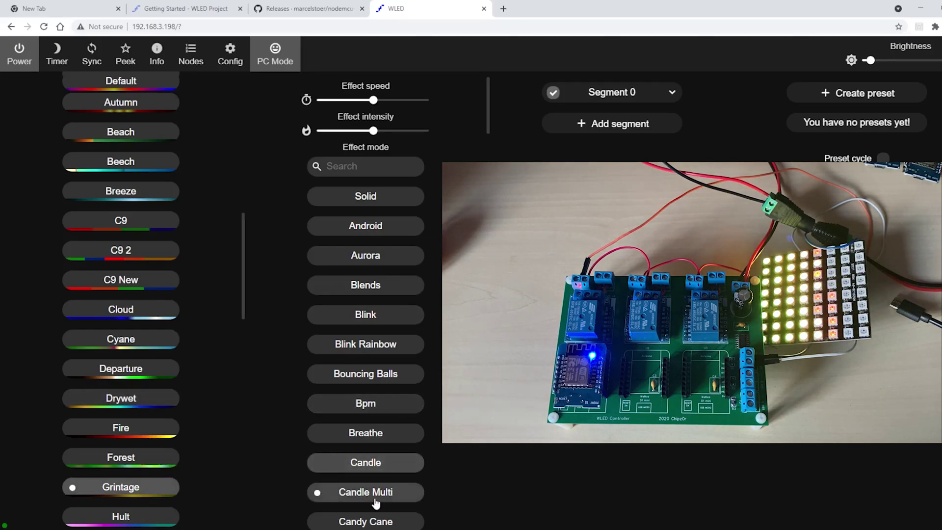
pyautogui.scroll(-7, 403, 457)
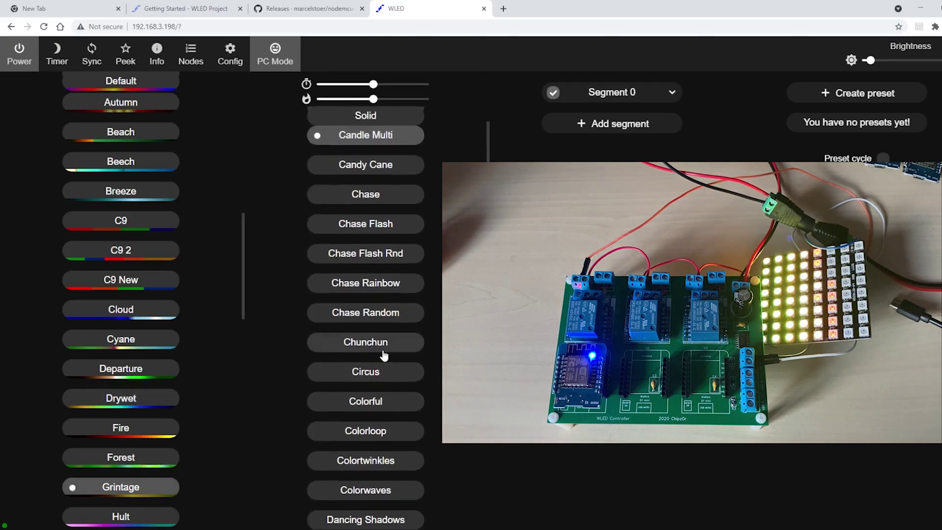
pyautogui.click(386, 373)
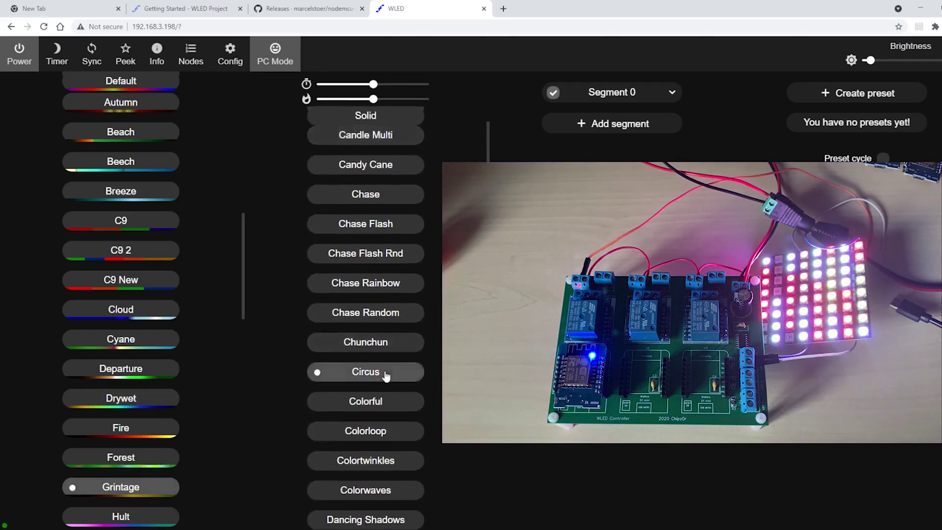
# Settle on the Colorwaves effect with the Rainbow Bands palette.
pyautogui.scroll(-2, 145, 441)
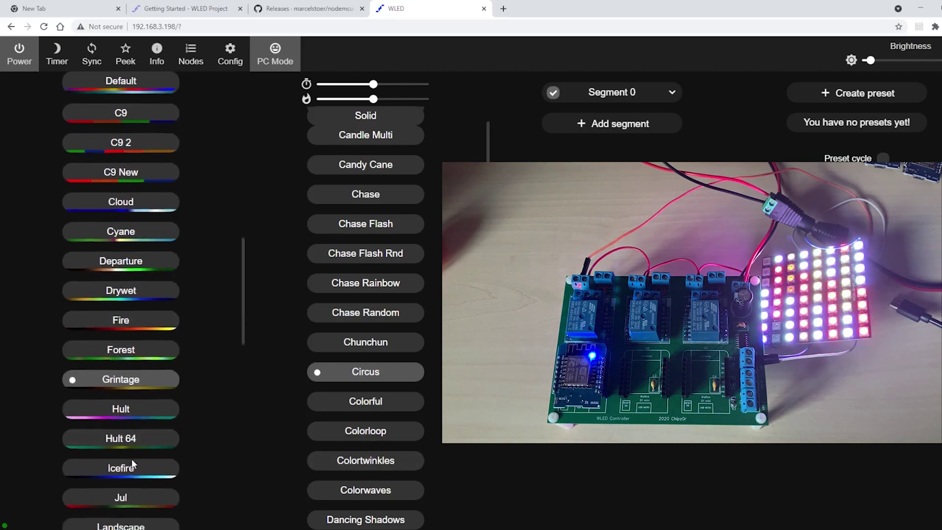
pyautogui.scroll(-8, 133, 463)
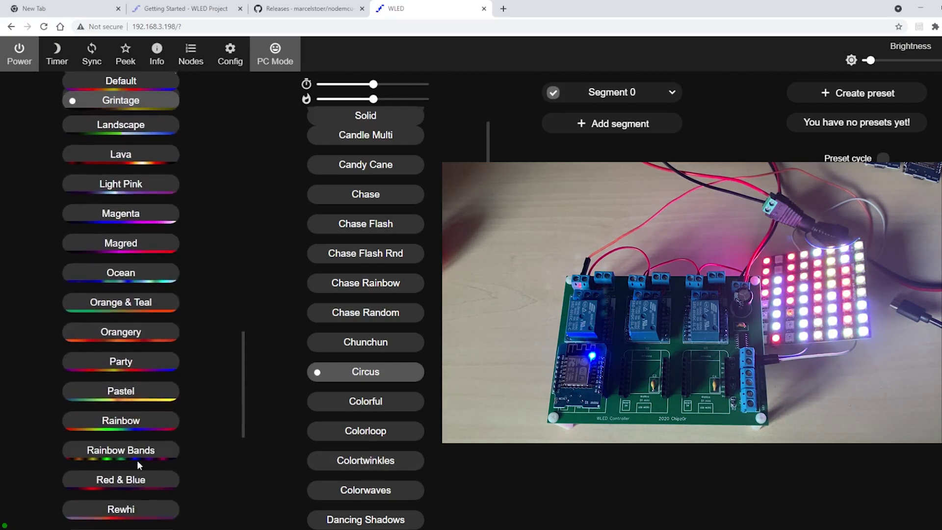
pyautogui.click(138, 456)
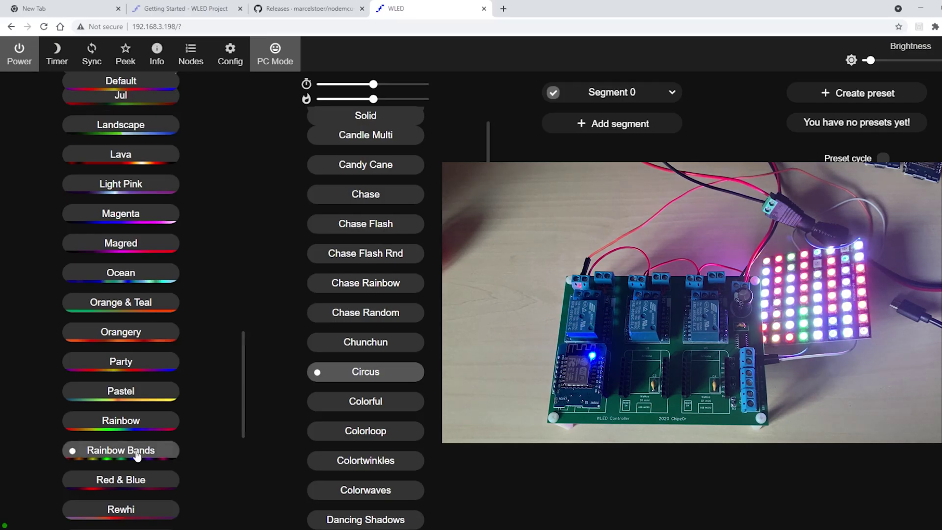
pyautogui.click(359, 498)
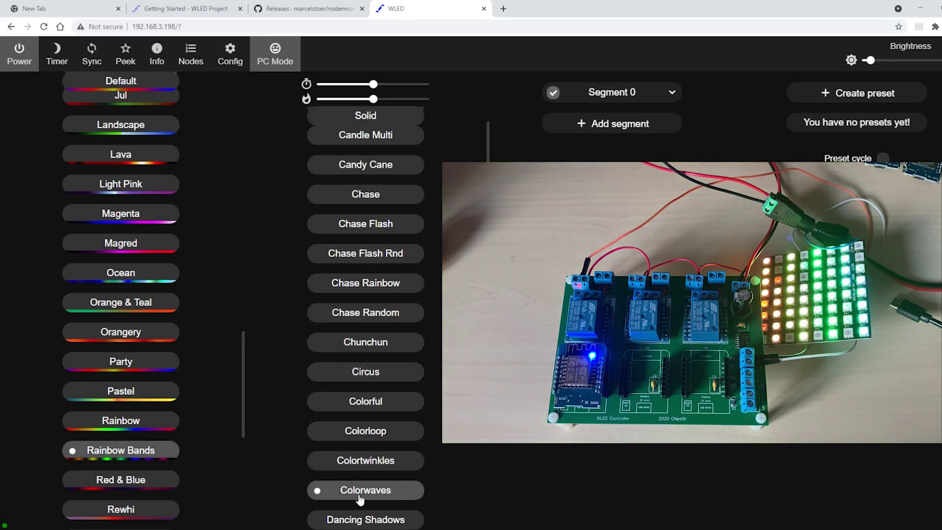
pyautogui.scroll(-4, 378, 492)
pyautogui.scroll(9, 378, 491)
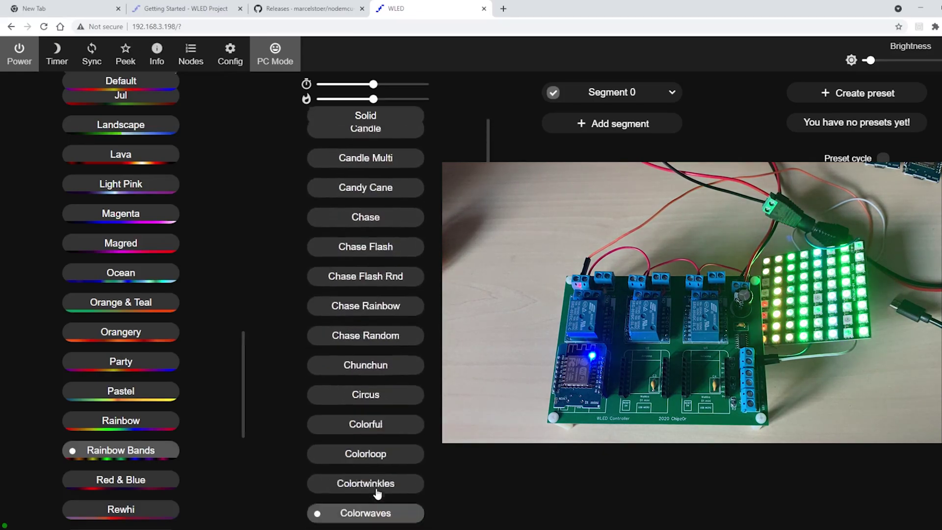
pyautogui.scroll(2, 378, 493)
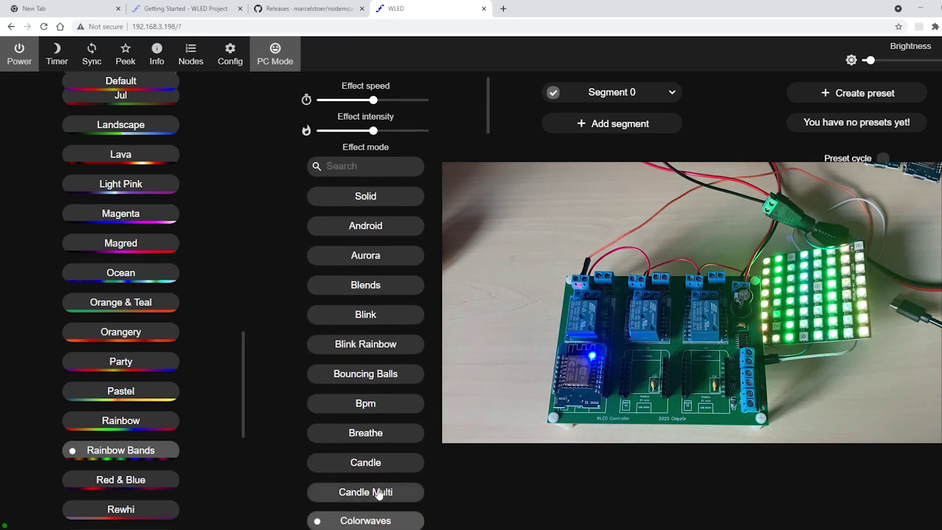
# Test effect intensity at minimum and maximum, then set effect speed to about 122.
pyautogui.moveTo(375, 138); pyautogui.dragTo(292, 128)
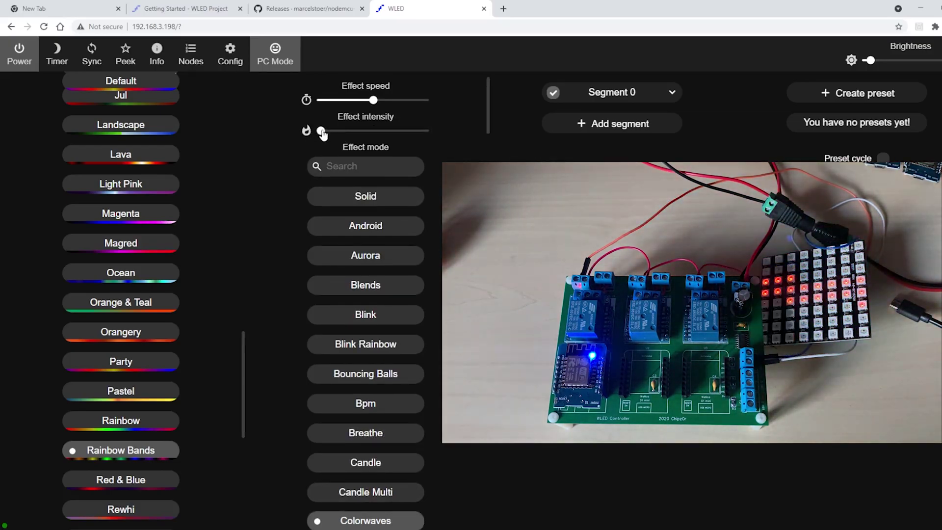
pyautogui.moveTo(324, 132); pyautogui.dragTo(308, 104)
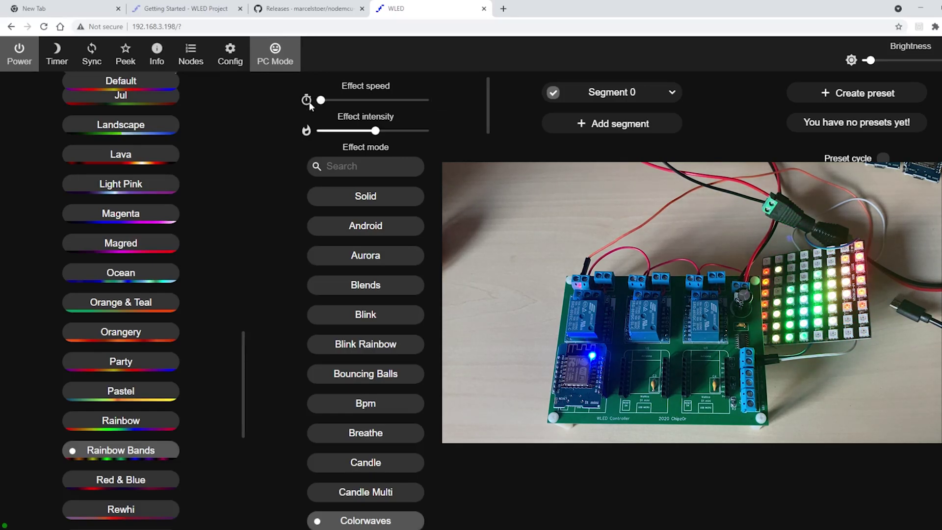
pyautogui.moveTo(322, 101); pyautogui.dragTo(373, 106)
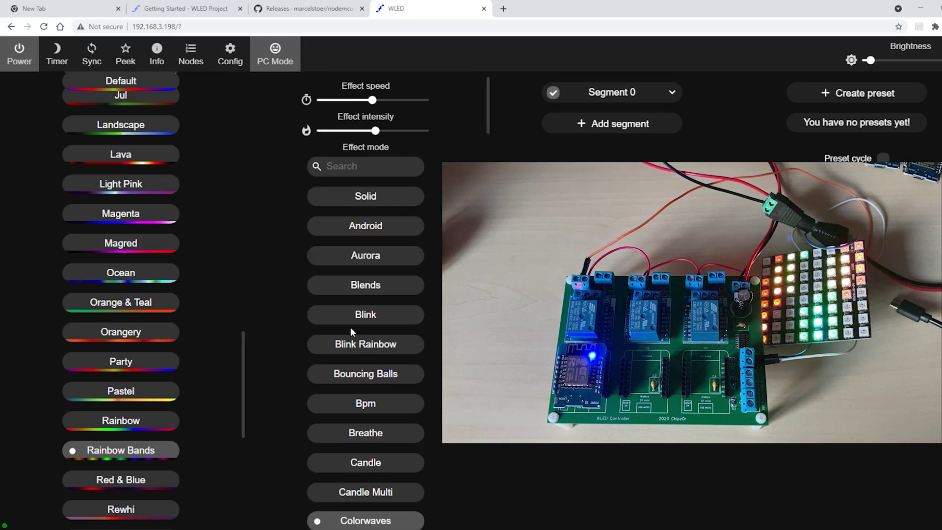
pyautogui.scroll(10, 237, 338)
pyautogui.scroll(6, 237, 342)
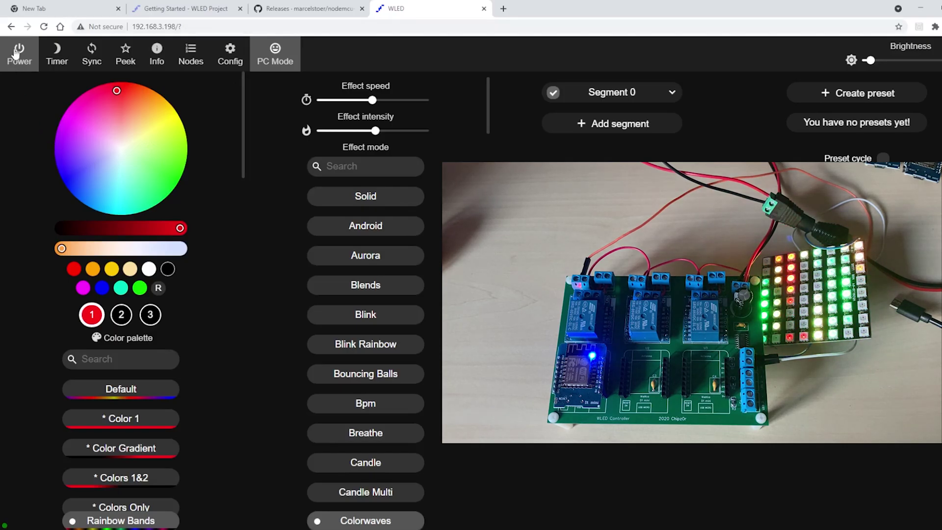
# Enable the Peek live preview, then toggle the power off, on and off again.
pyautogui.click(125, 56)
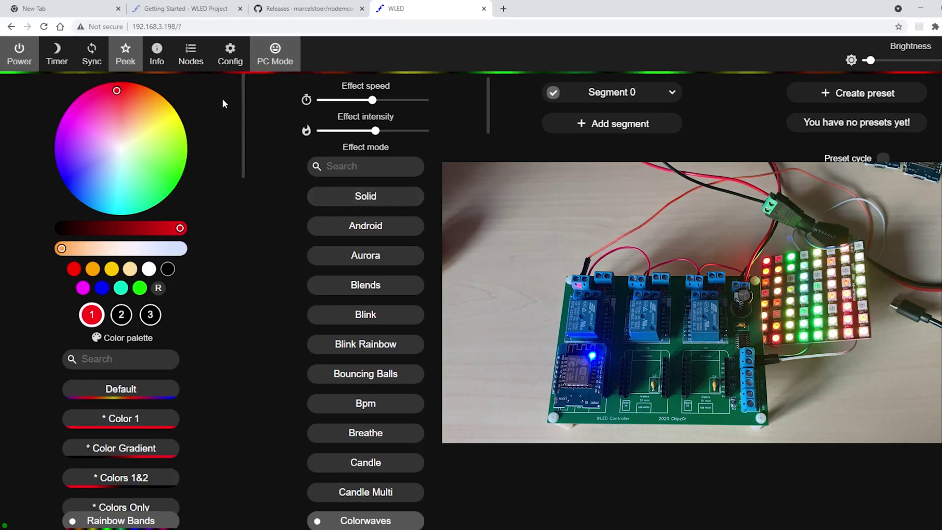
pyautogui.click(23, 62)
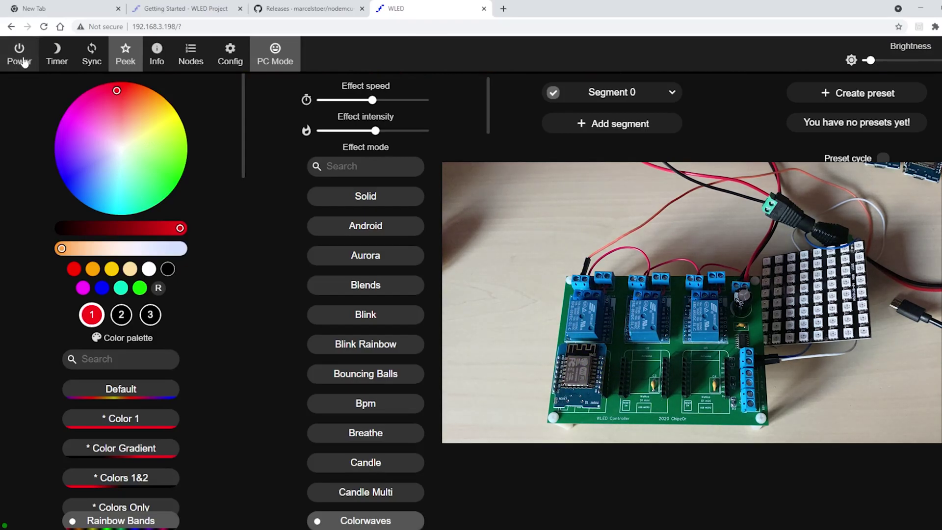
pyautogui.click(23, 61)
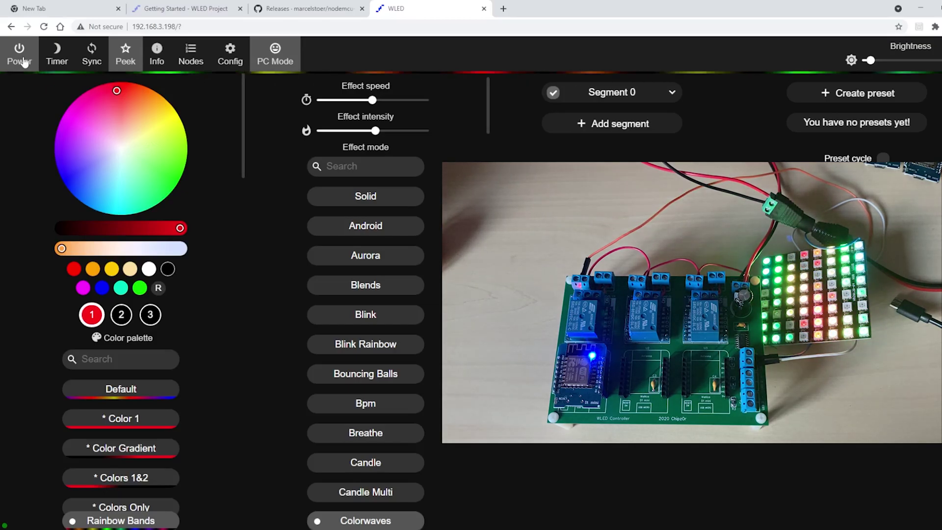
pyautogui.click(23, 62)
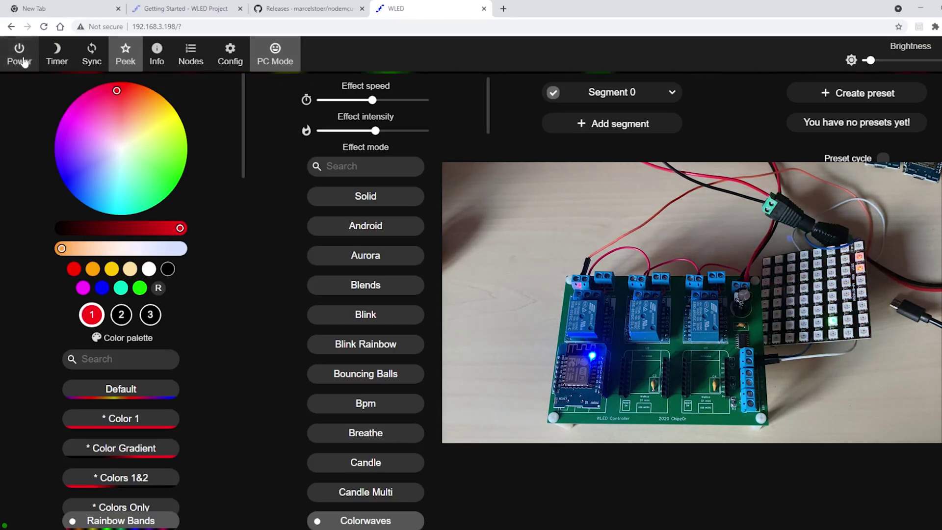